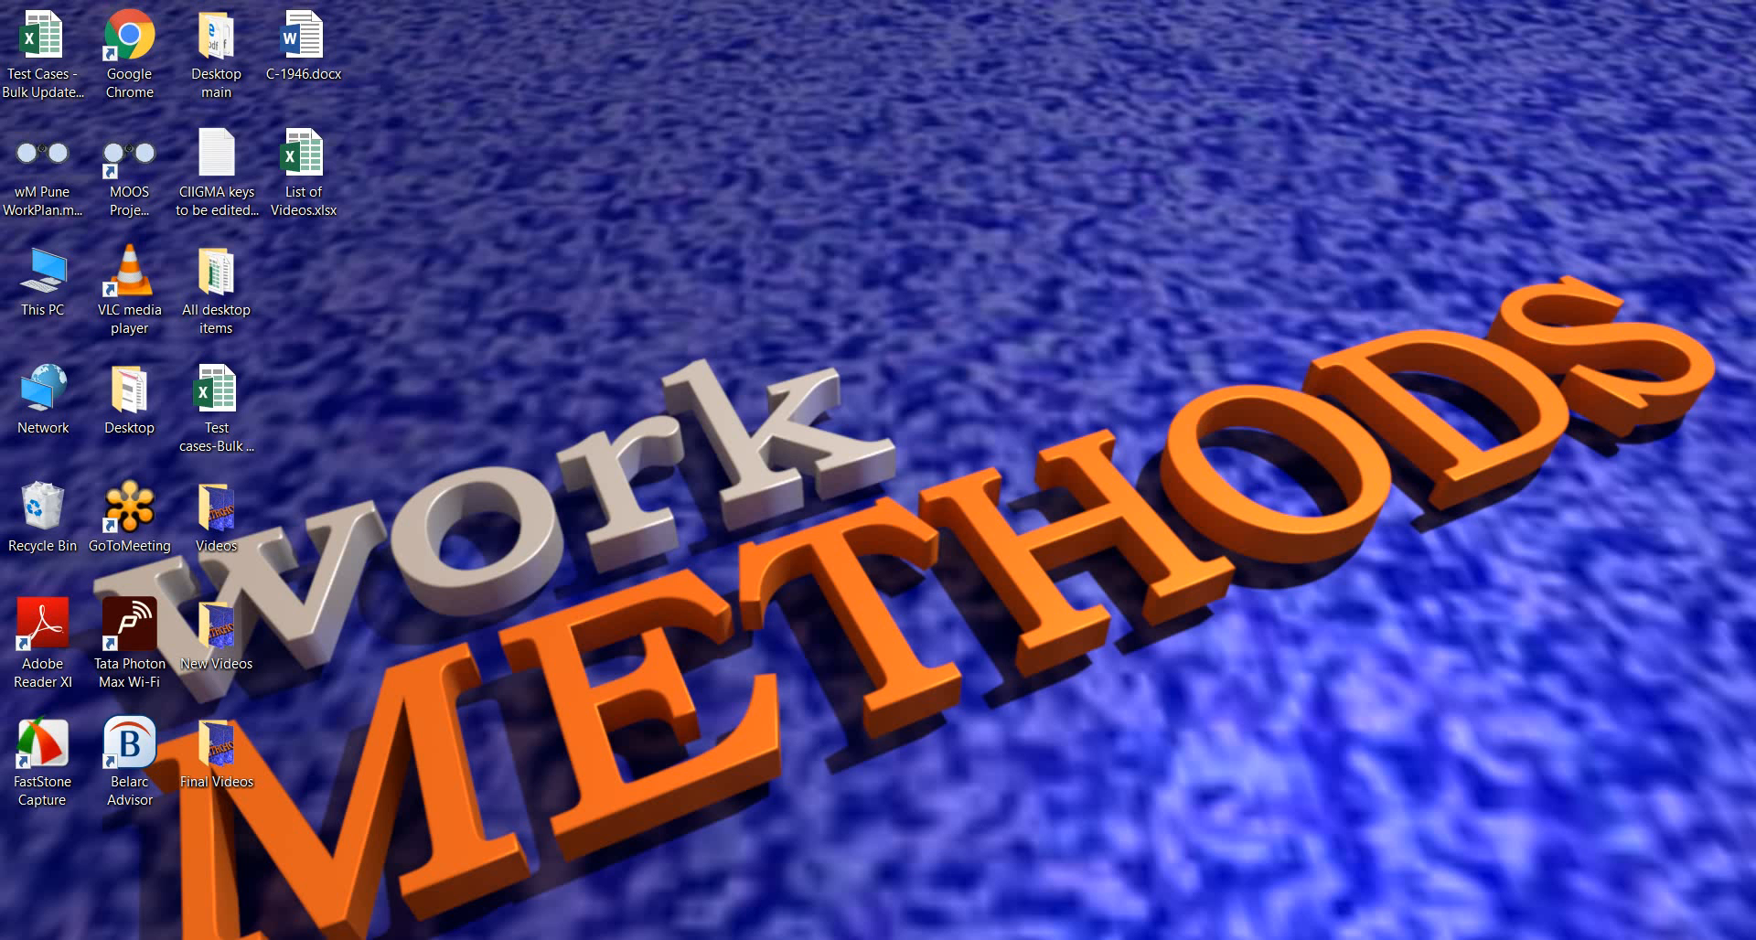
Switch to the Chrome browser and review the metadata fields for case C-1946, including Copyright Issues, Author 1, Service Level and Version.
left_click(1101, 939)
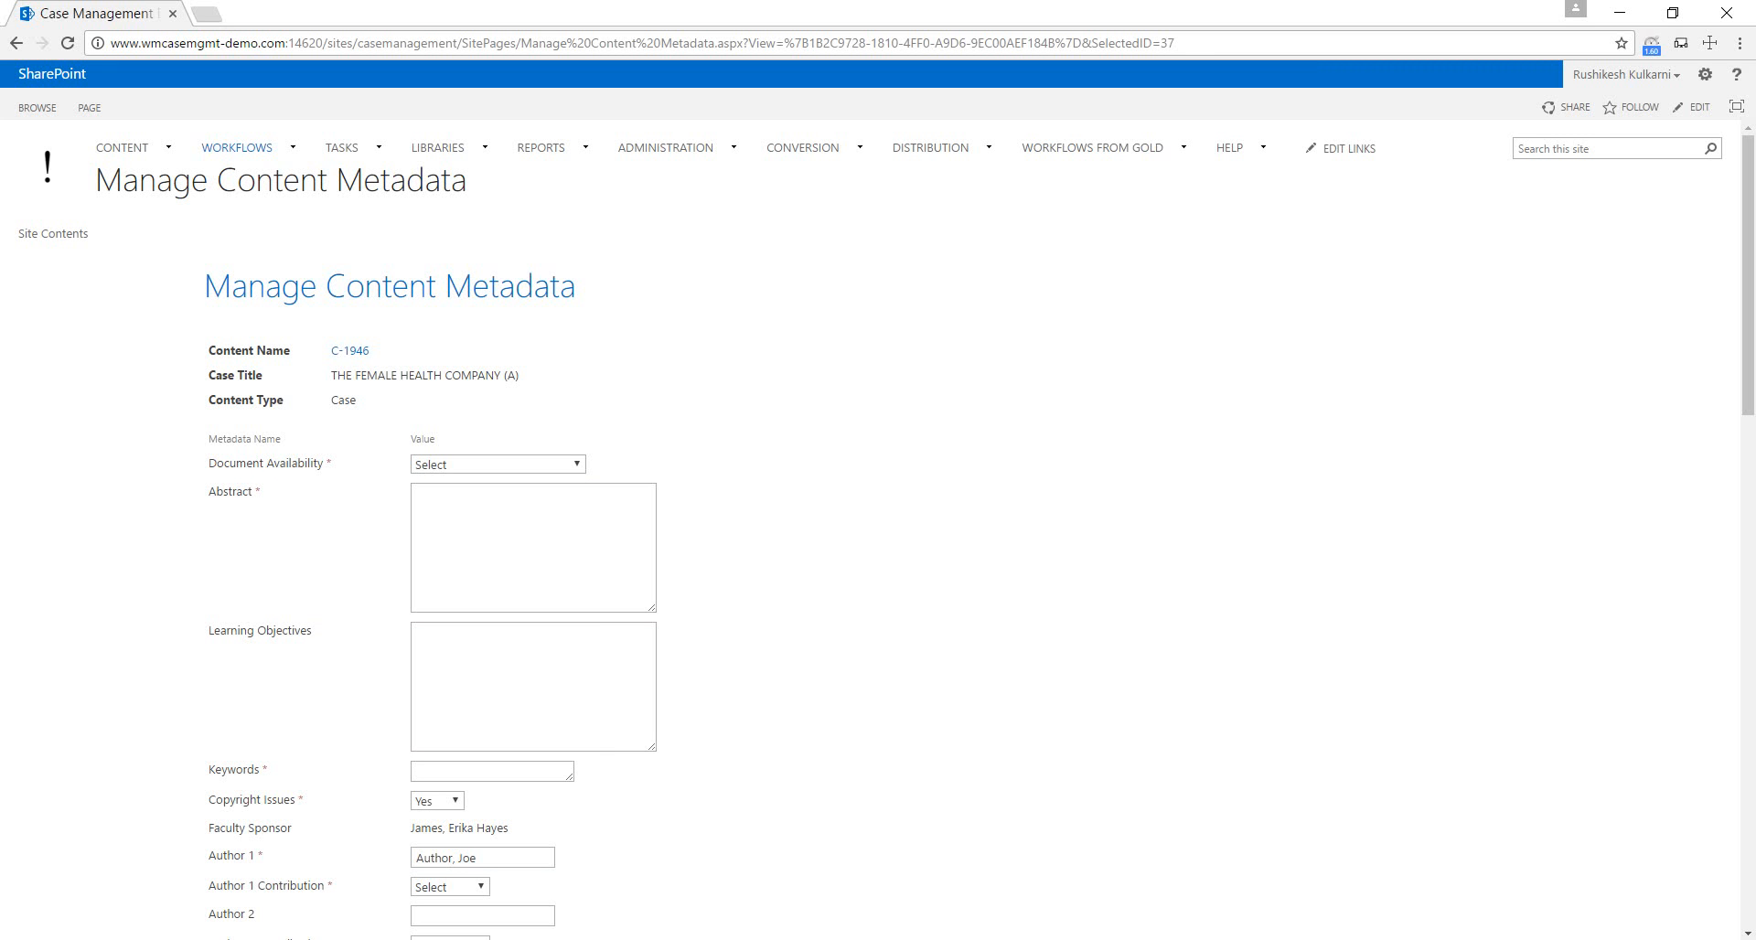
scroll(878, 530, "down", 1)
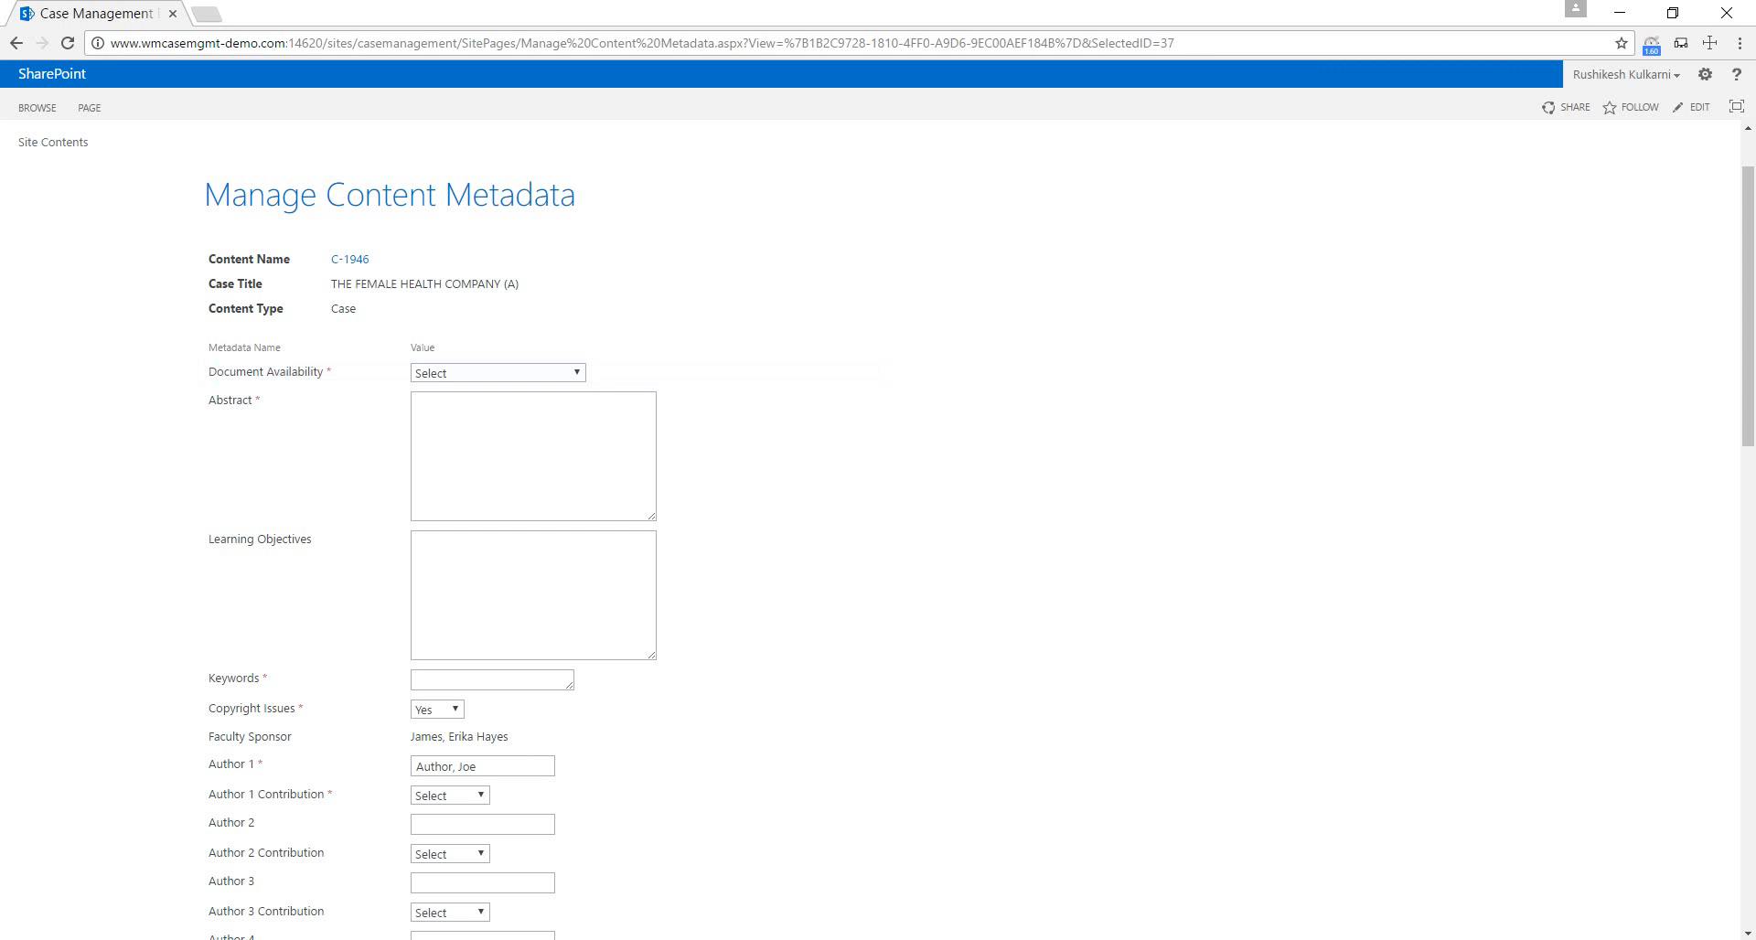
scroll(878, 530, "down", 2)
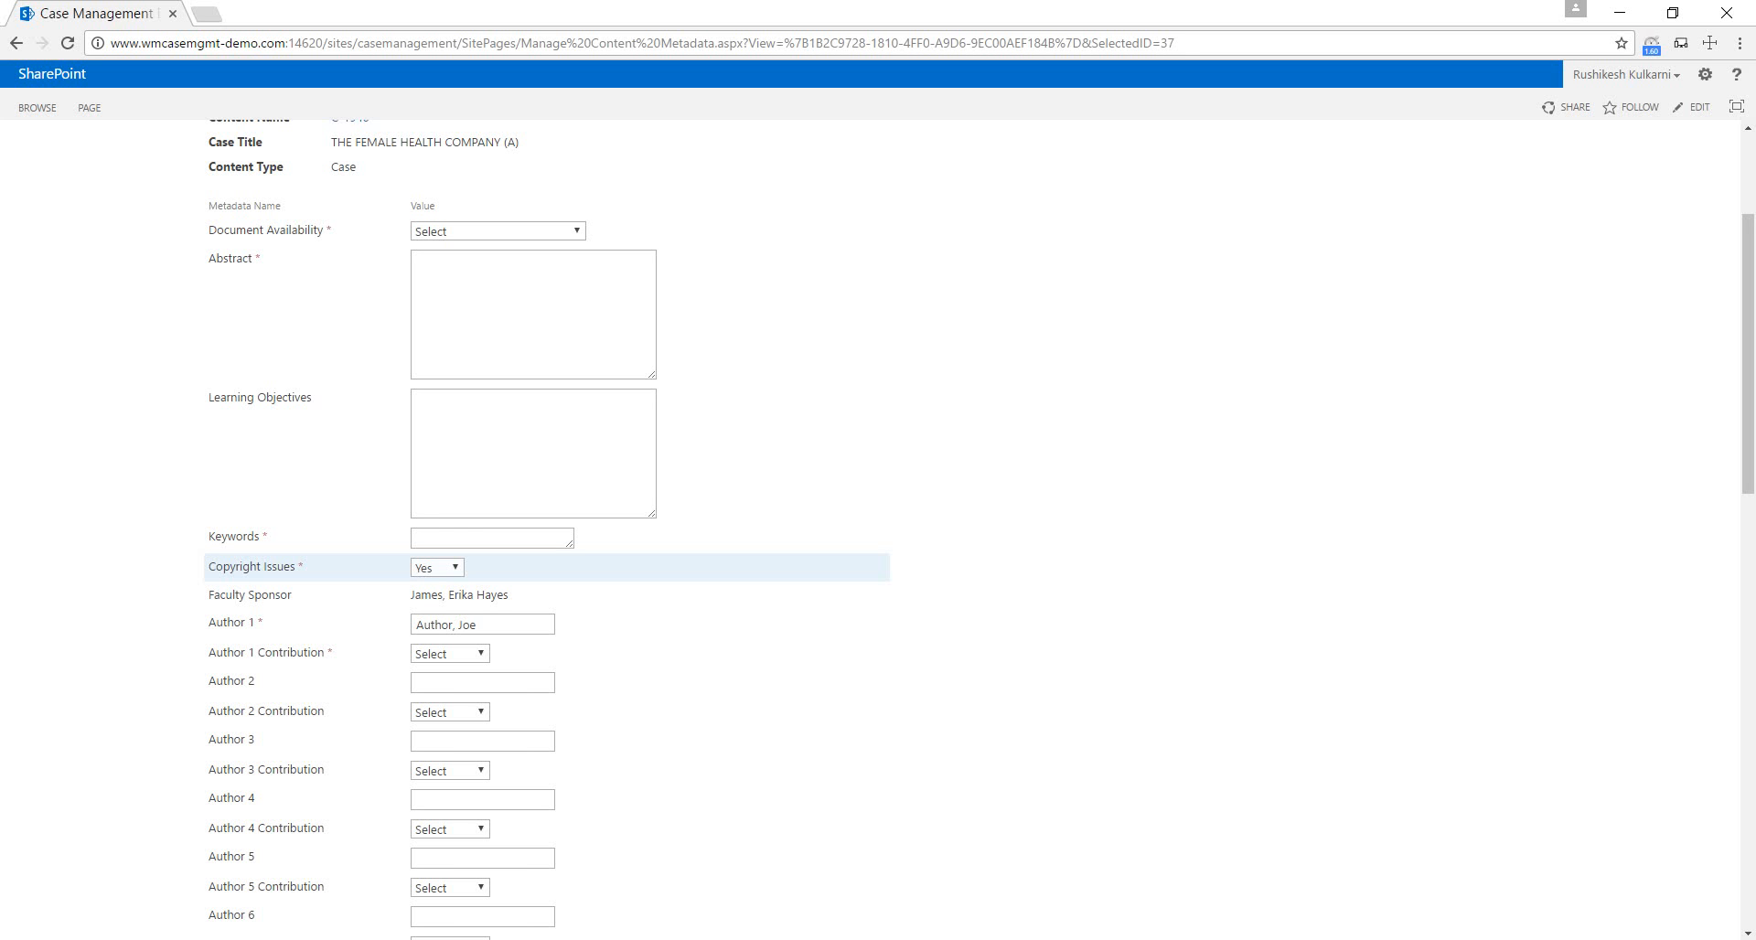
left_click_drag(209, 567, 305, 567)
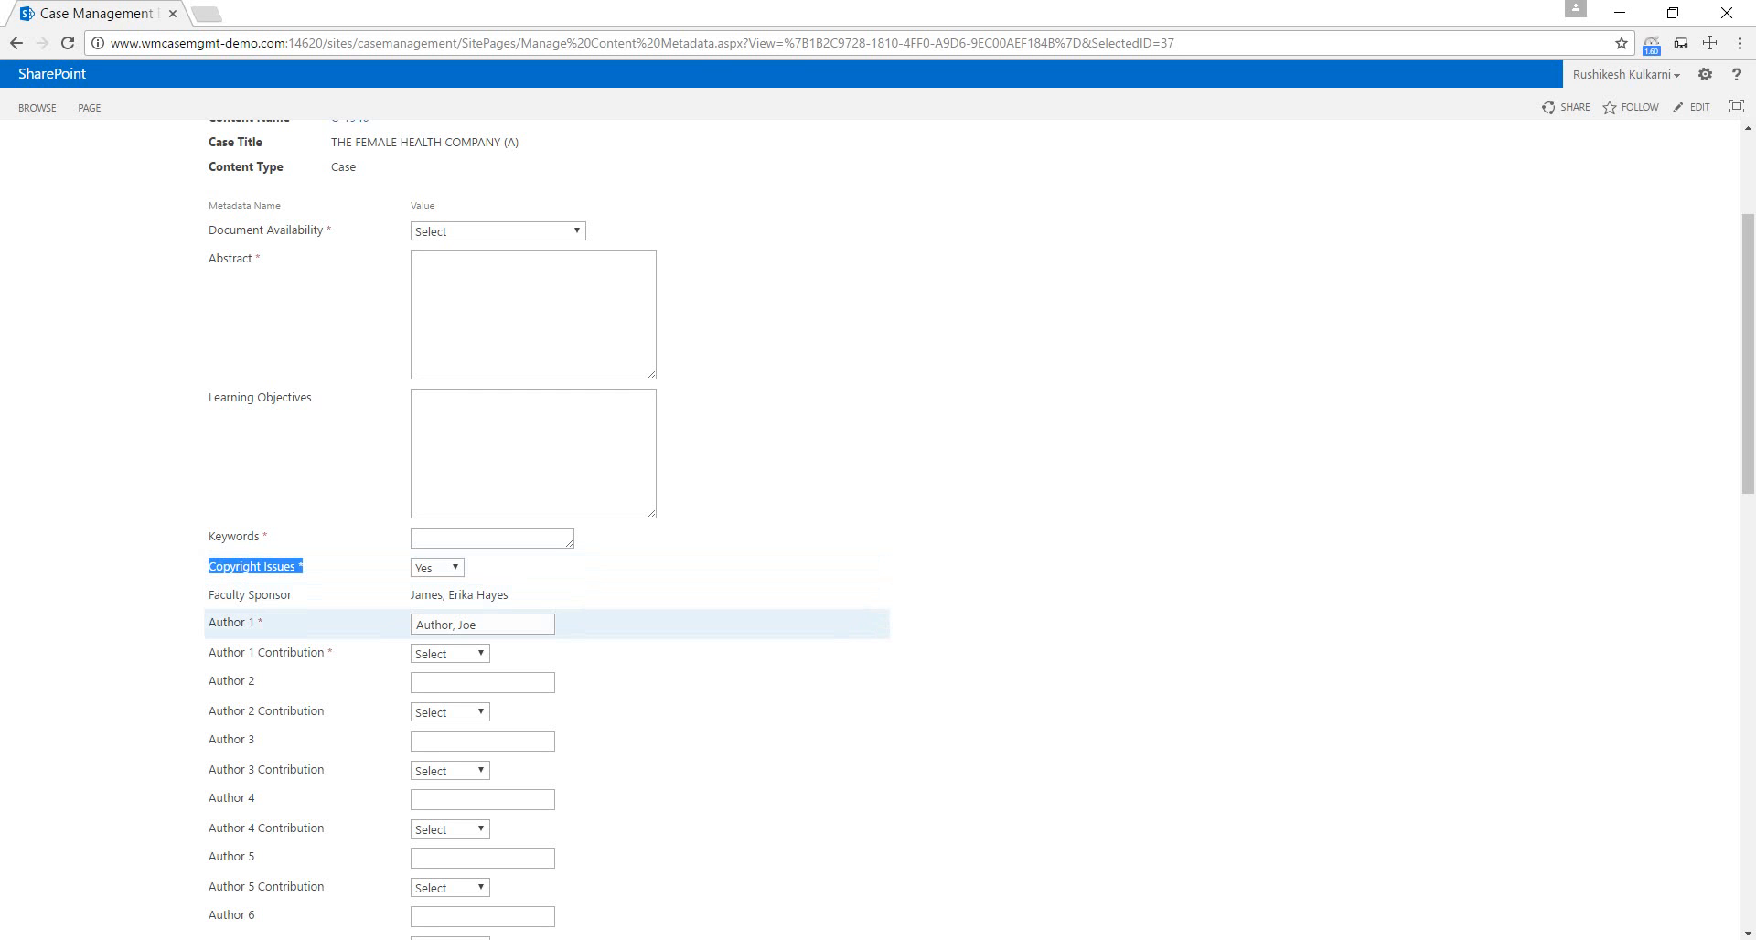
left_click_drag(208, 622, 263, 621)
scroll(263, 622, "down", 1)
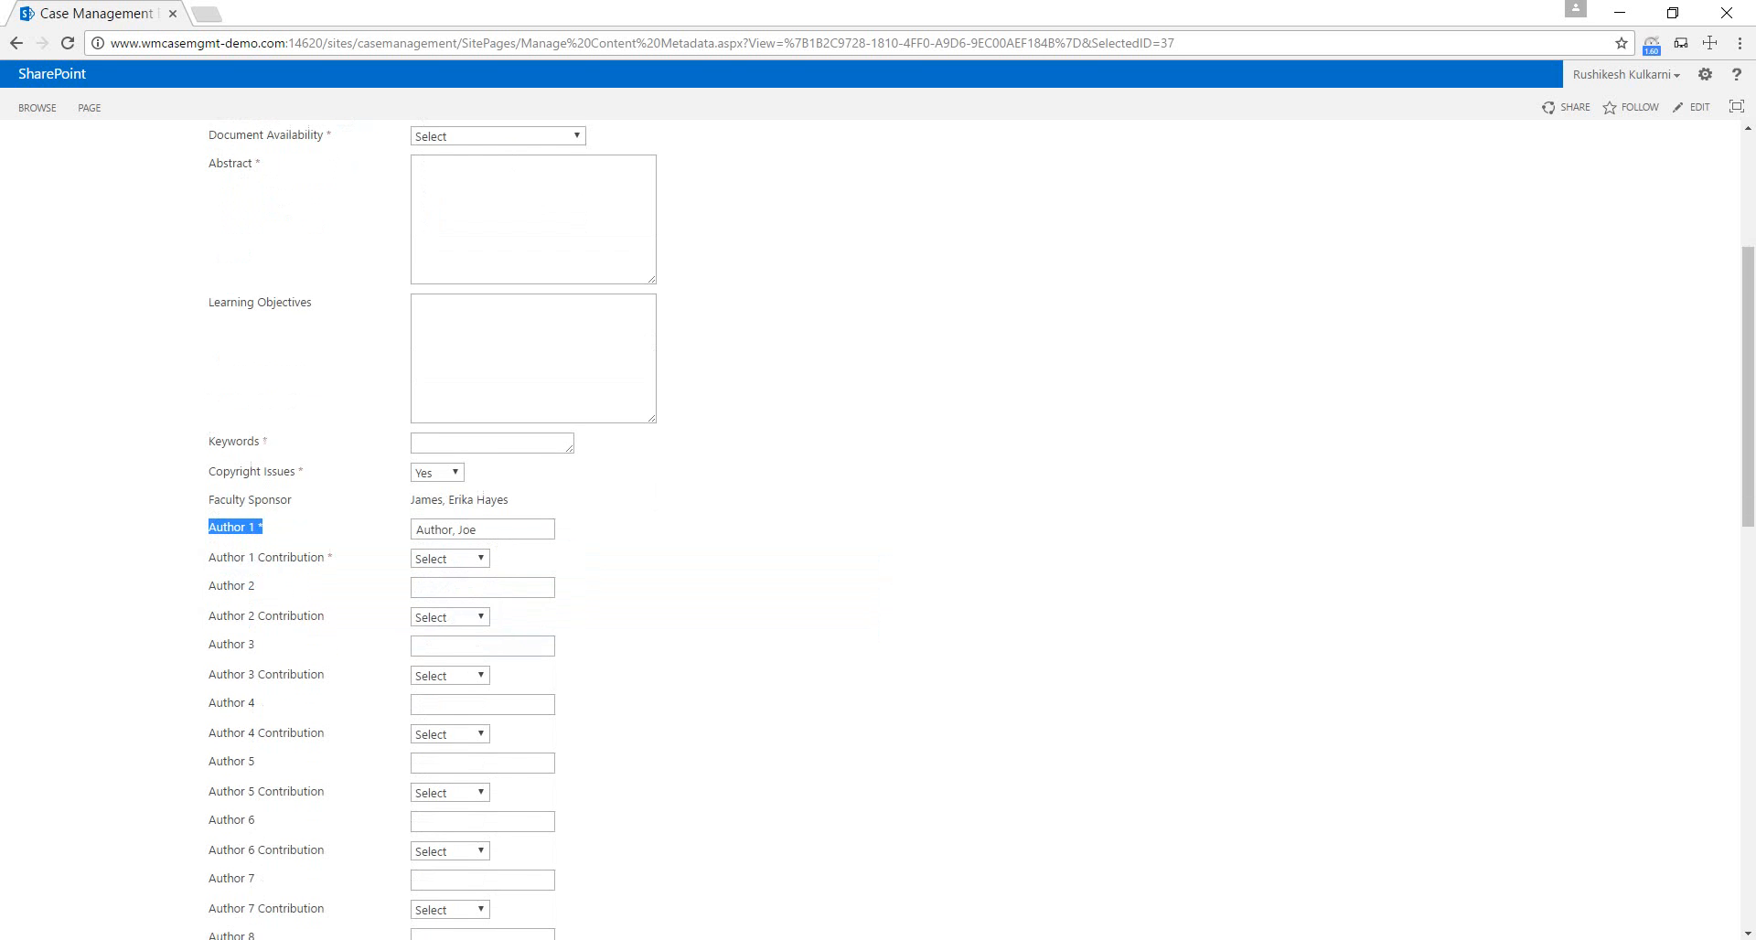
scroll(433, 530, "down", 3)
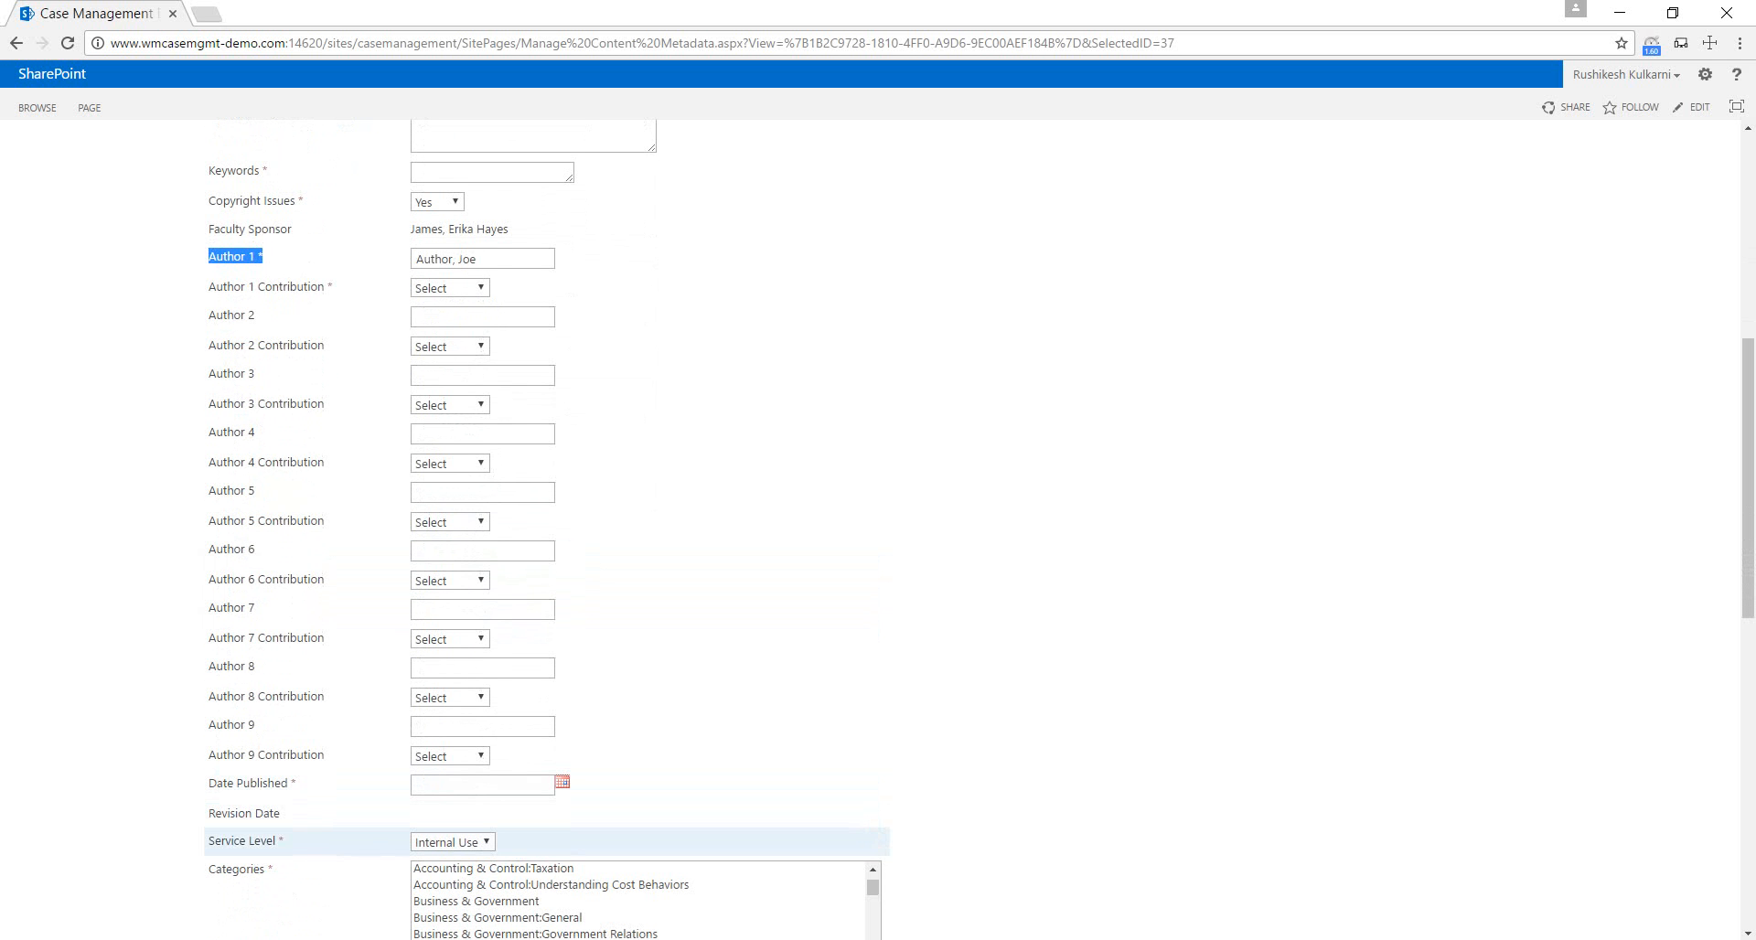
left_click_drag(207, 841, 284, 840)
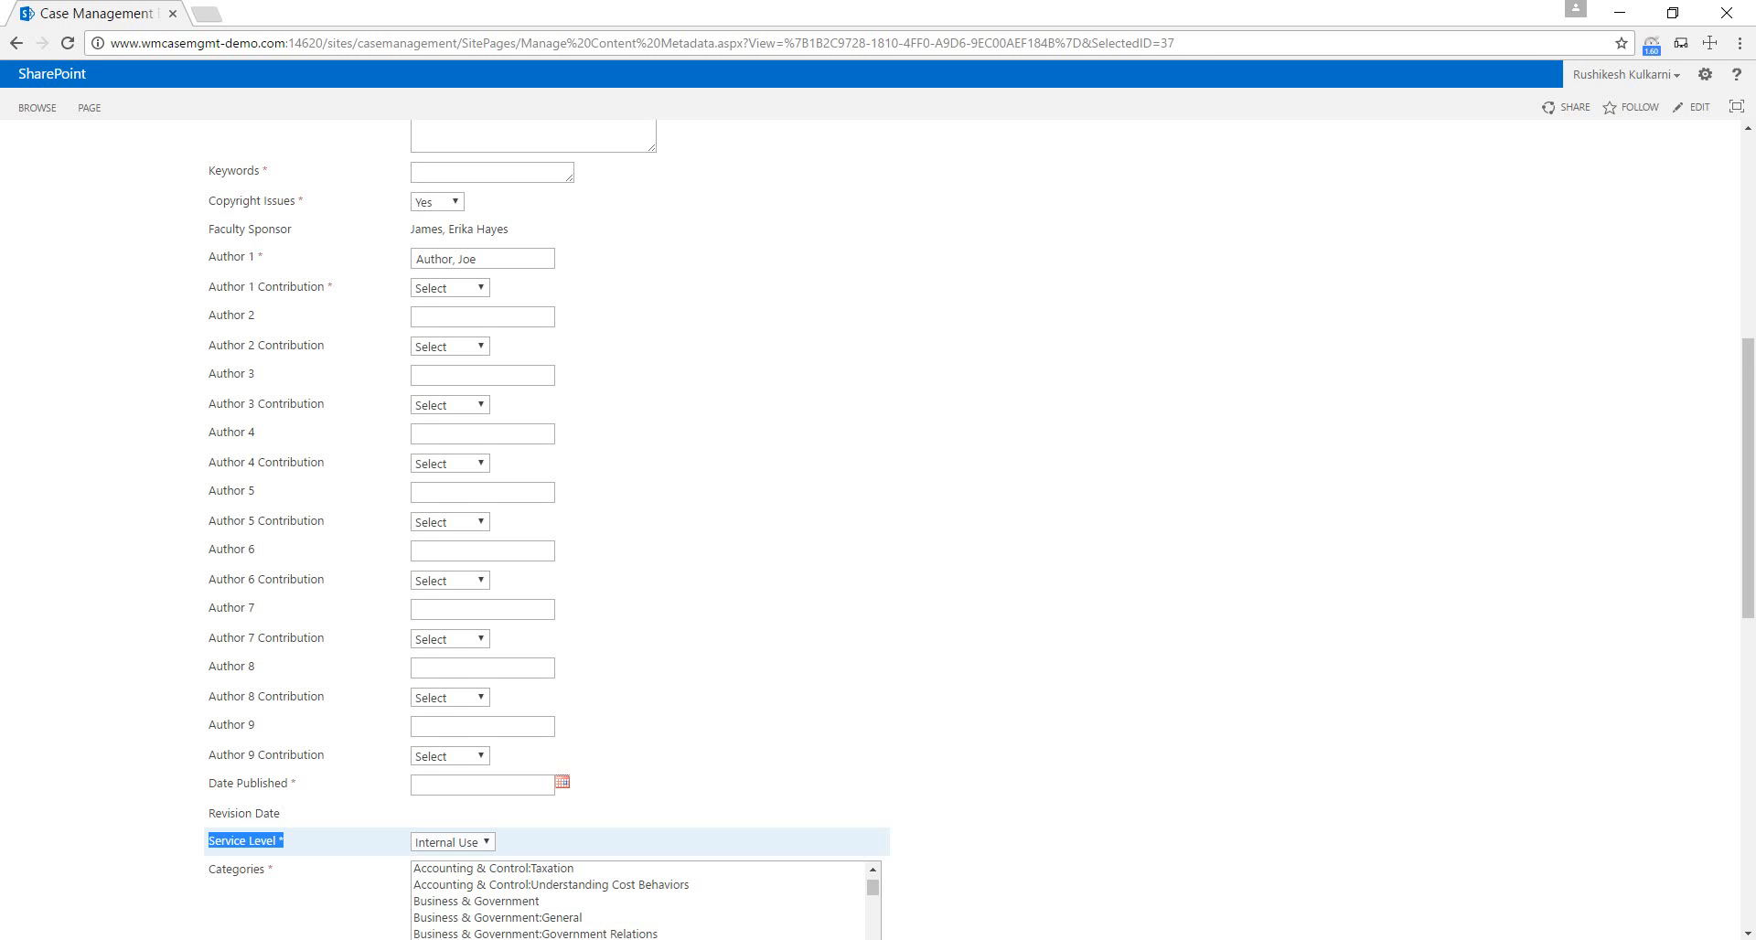
scroll(877, 529, "down", 1)
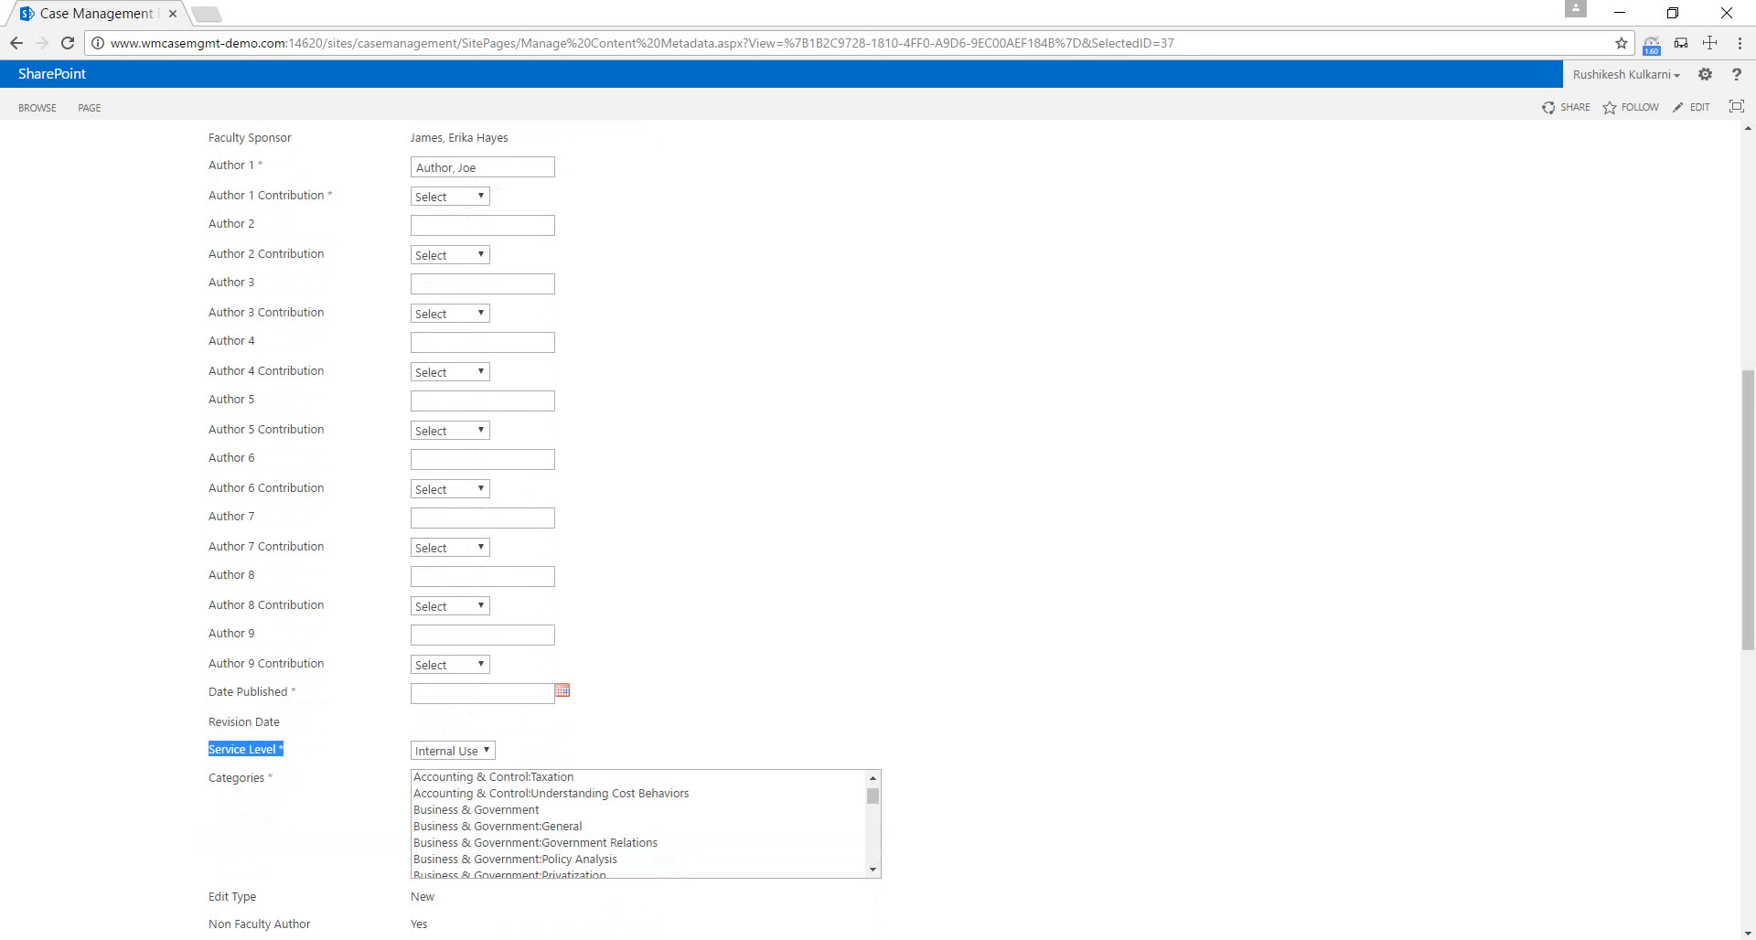
scroll(878, 529, "down", 4)
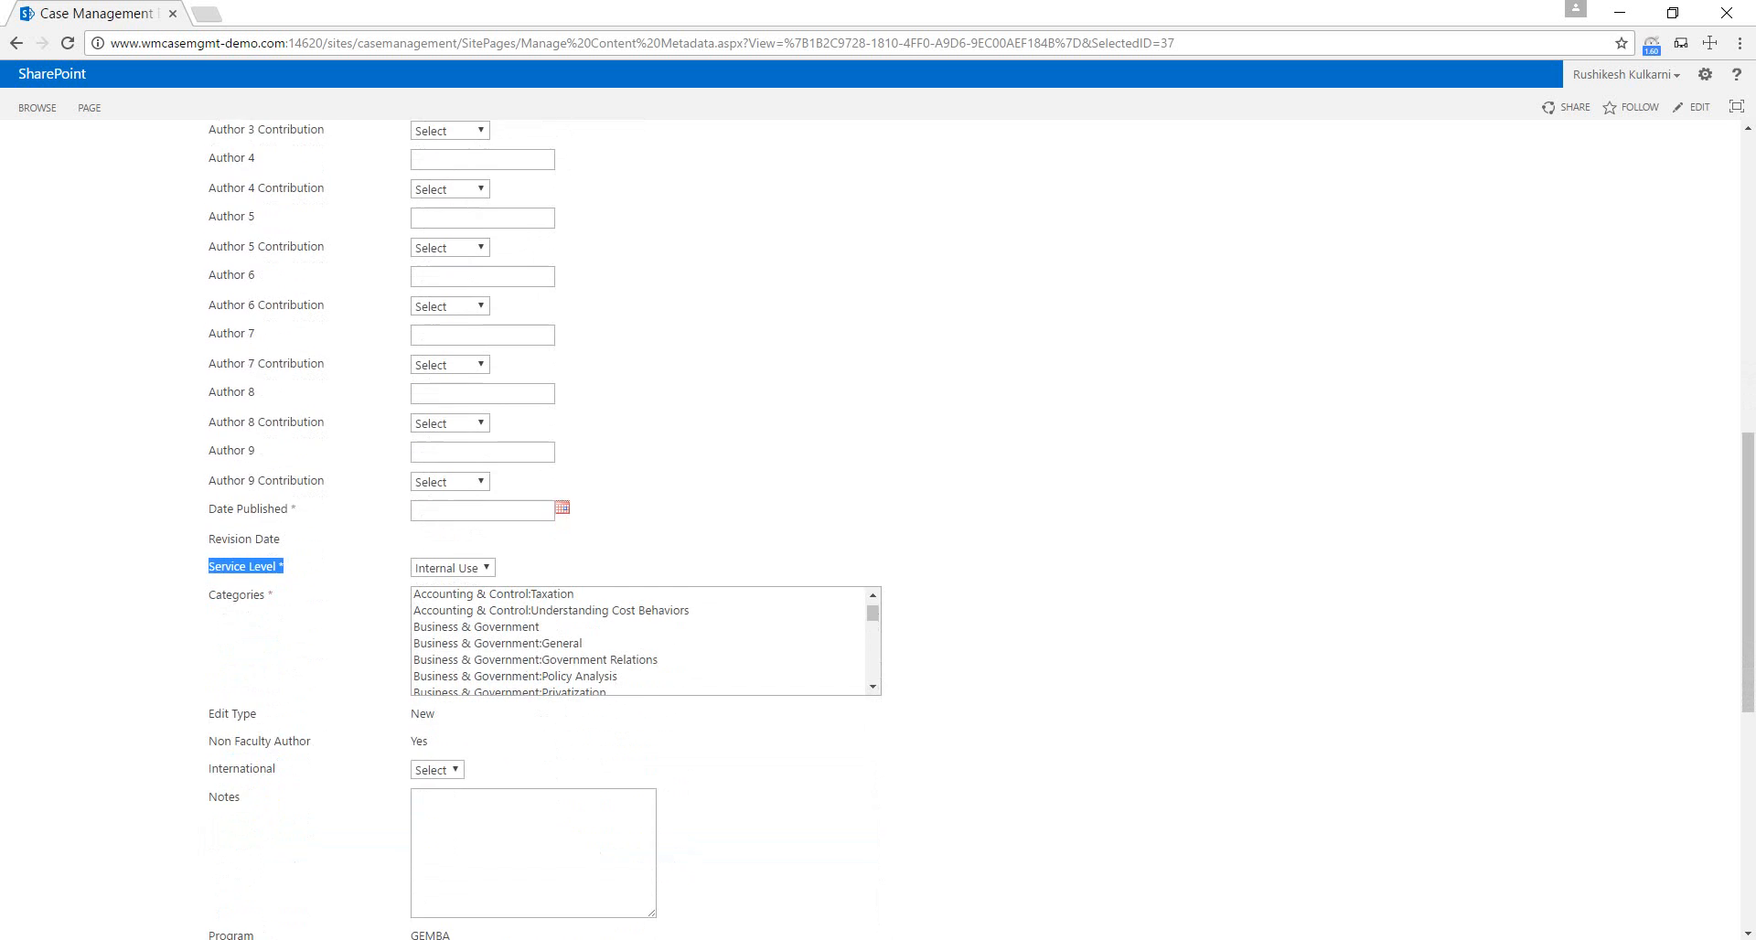
scroll(878, 528, "down", 2)
scroll(878, 529, "down", 1)
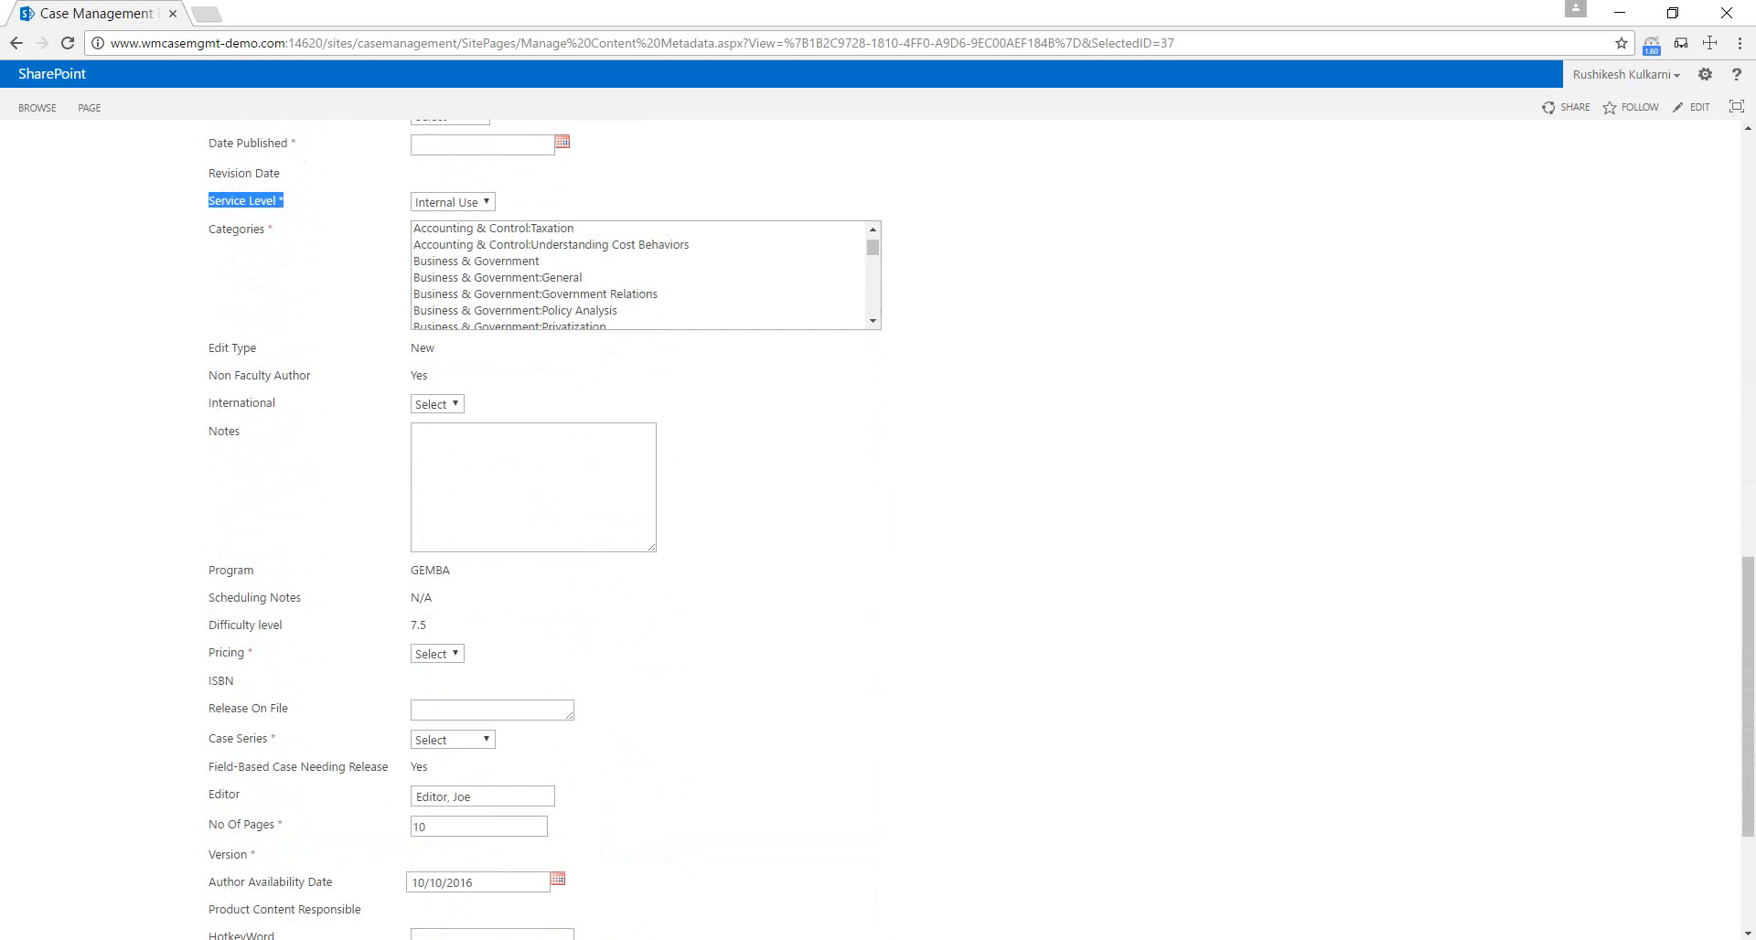
scroll(878, 529, "down", 2)
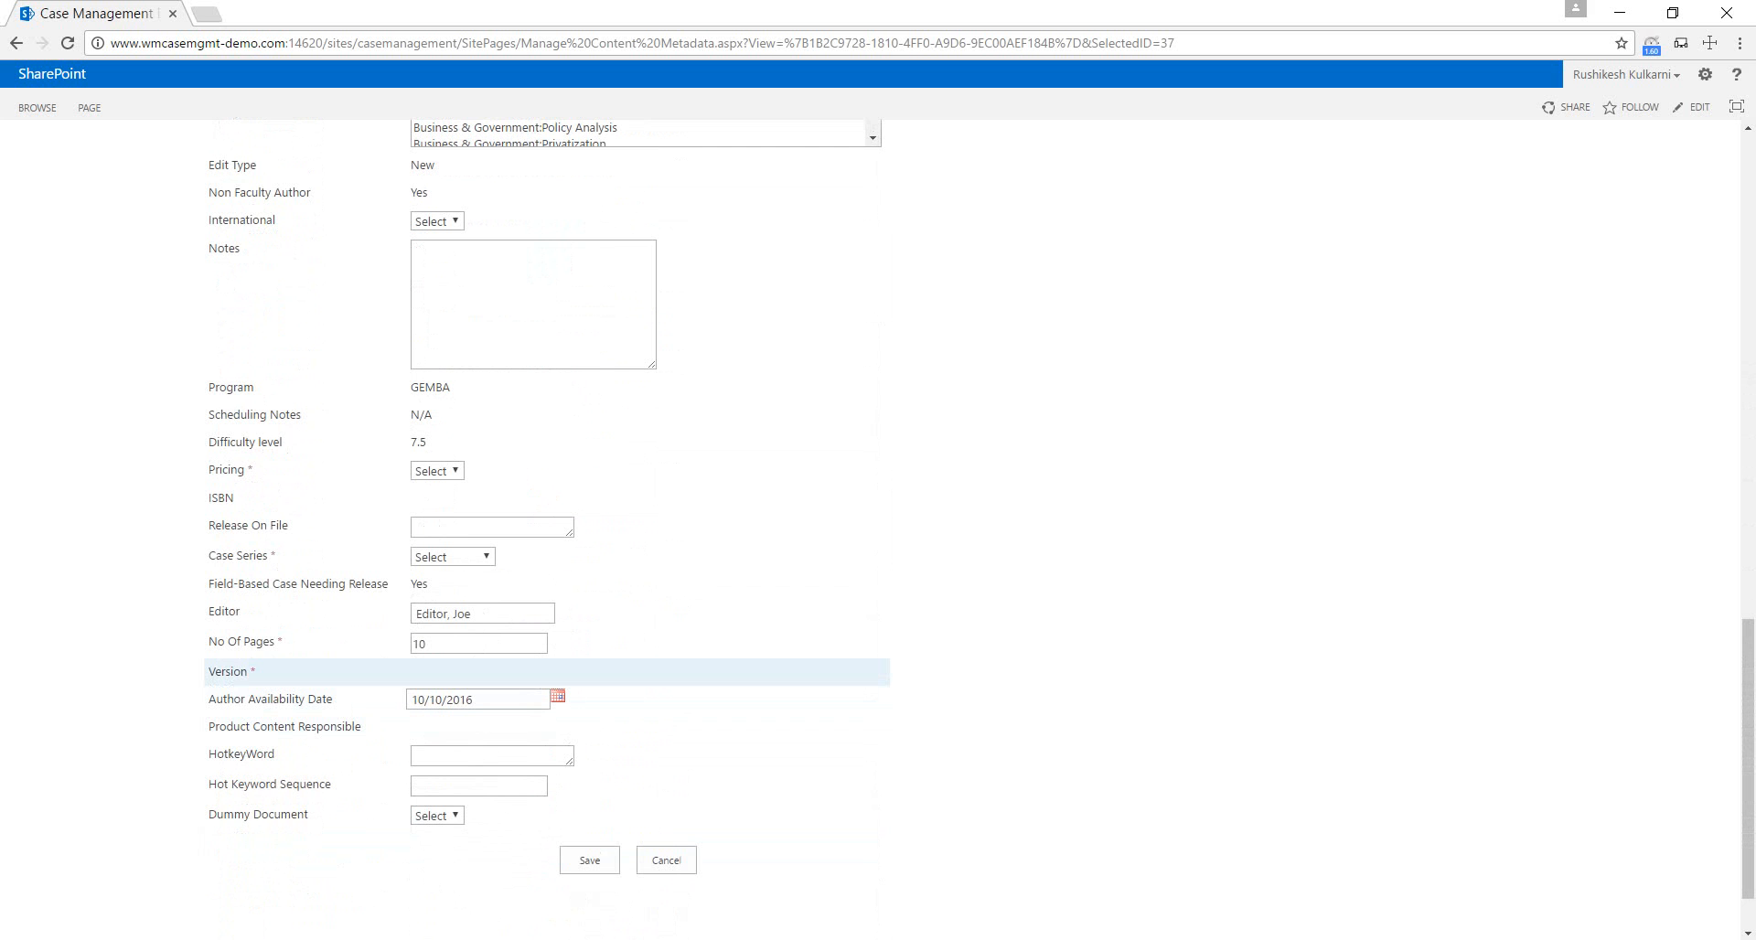
left_click_drag(208, 672, 257, 672)
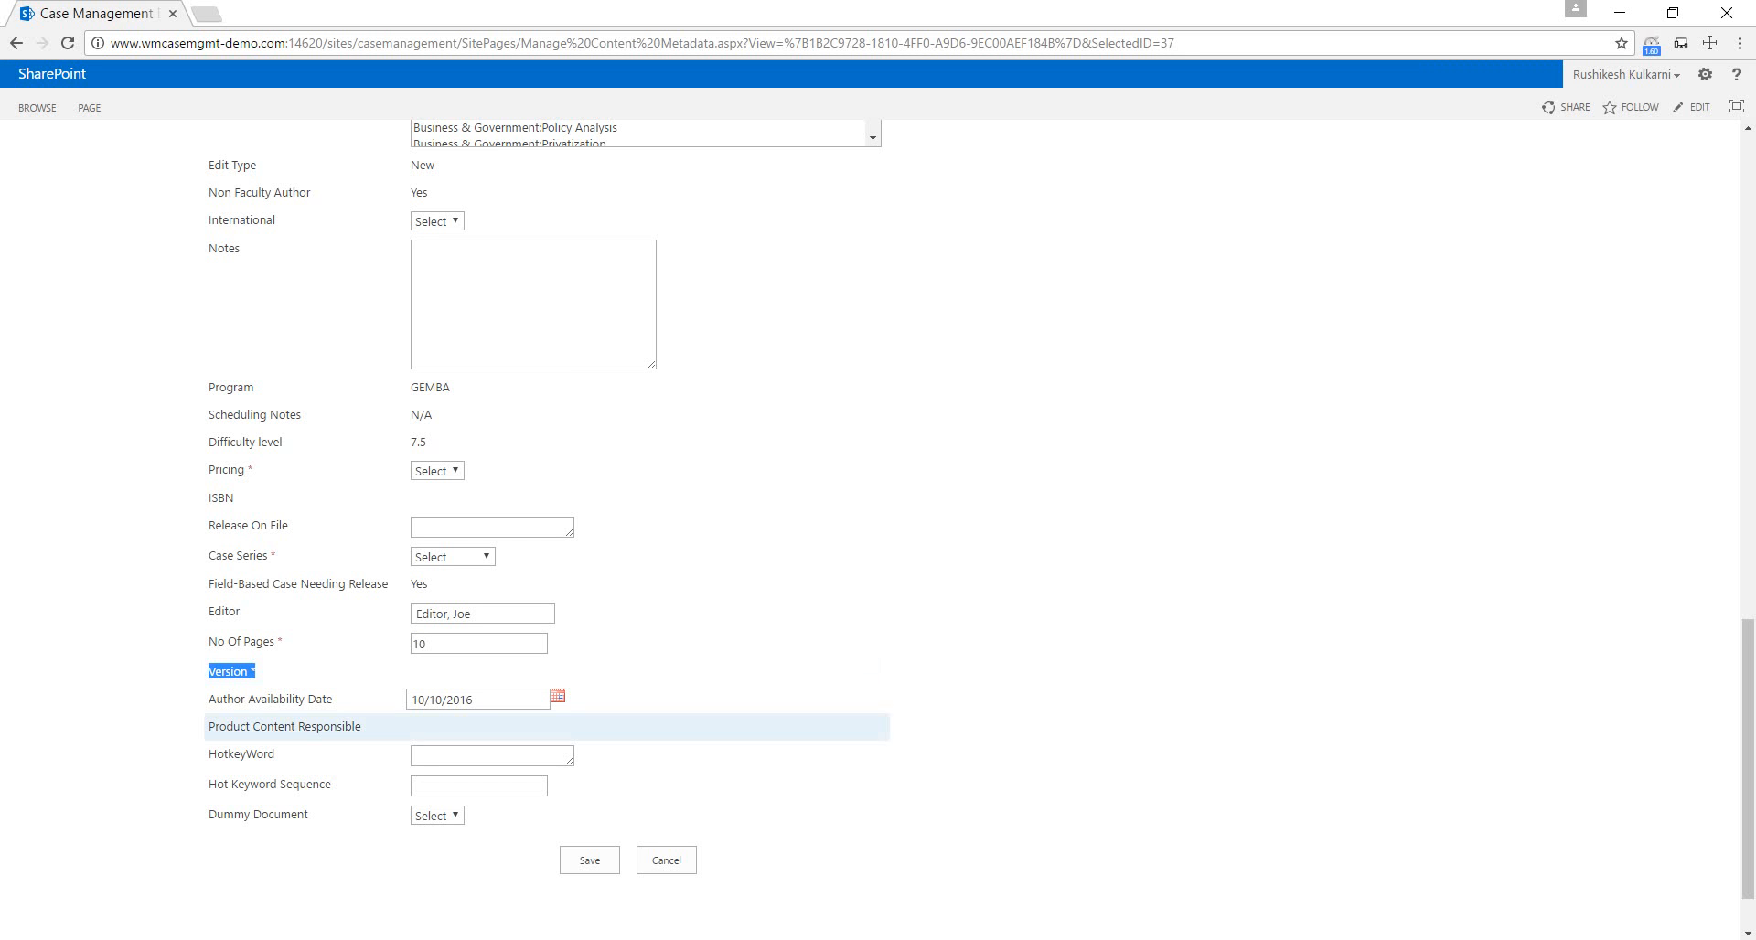
Set the case's Document Availability to Available For Sale.
scroll(878, 530, "up", 10)
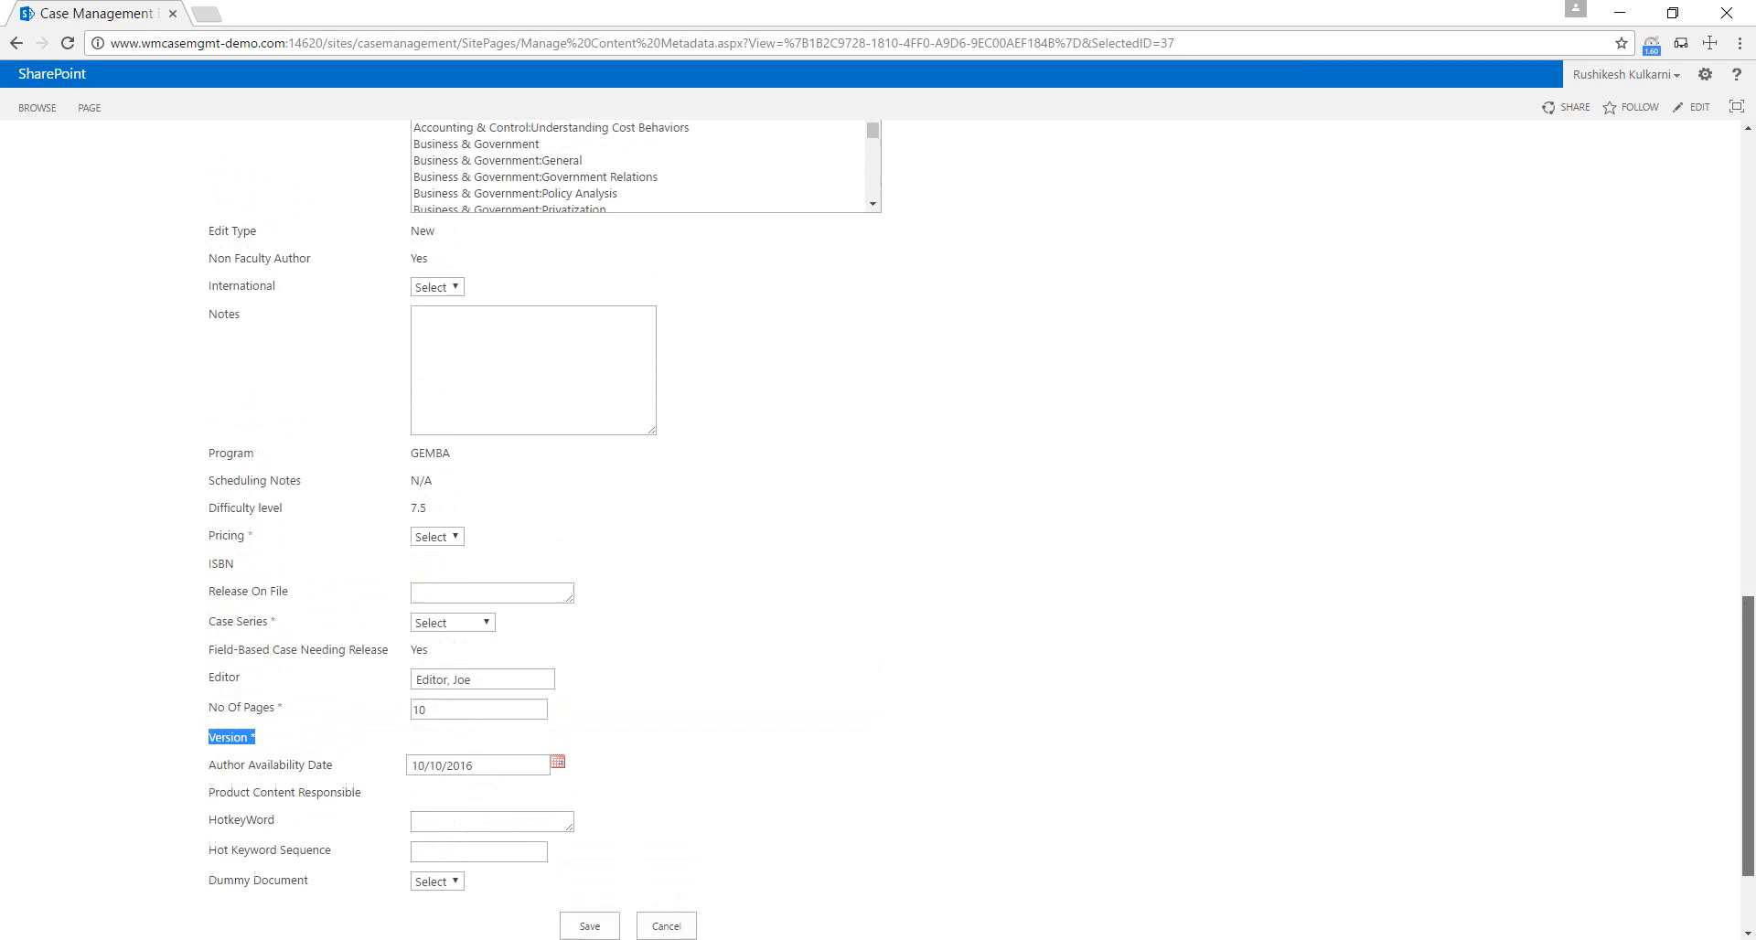
scroll(878, 530, "up", 5)
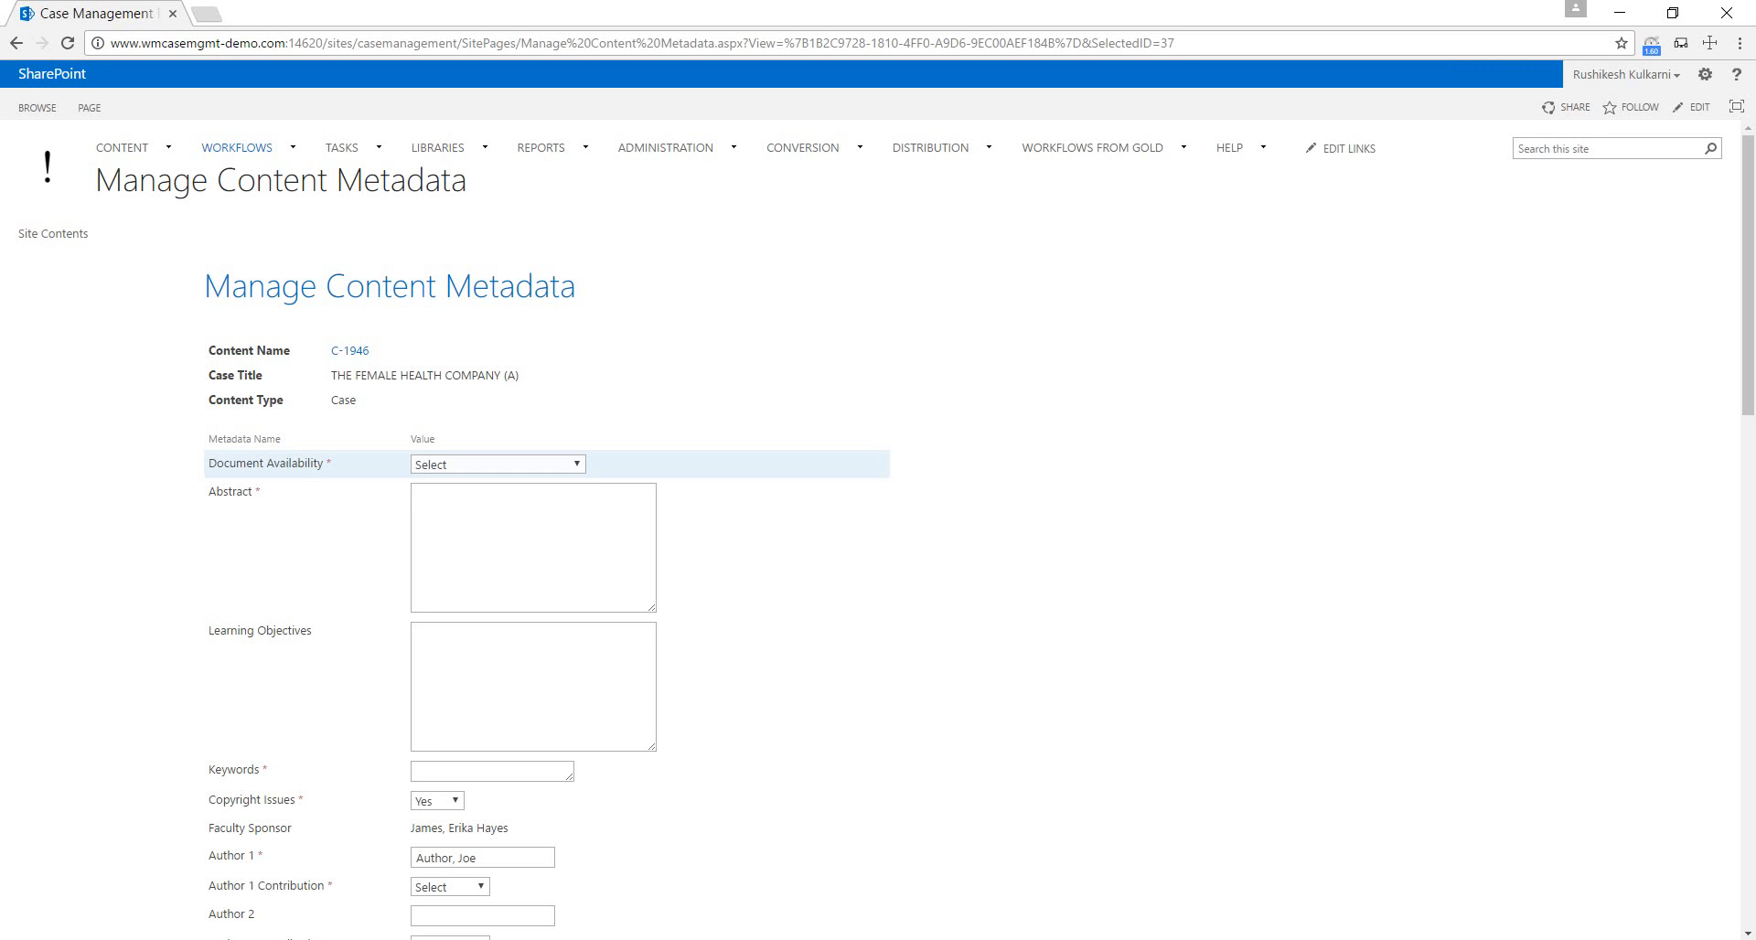
left_click(498, 464)
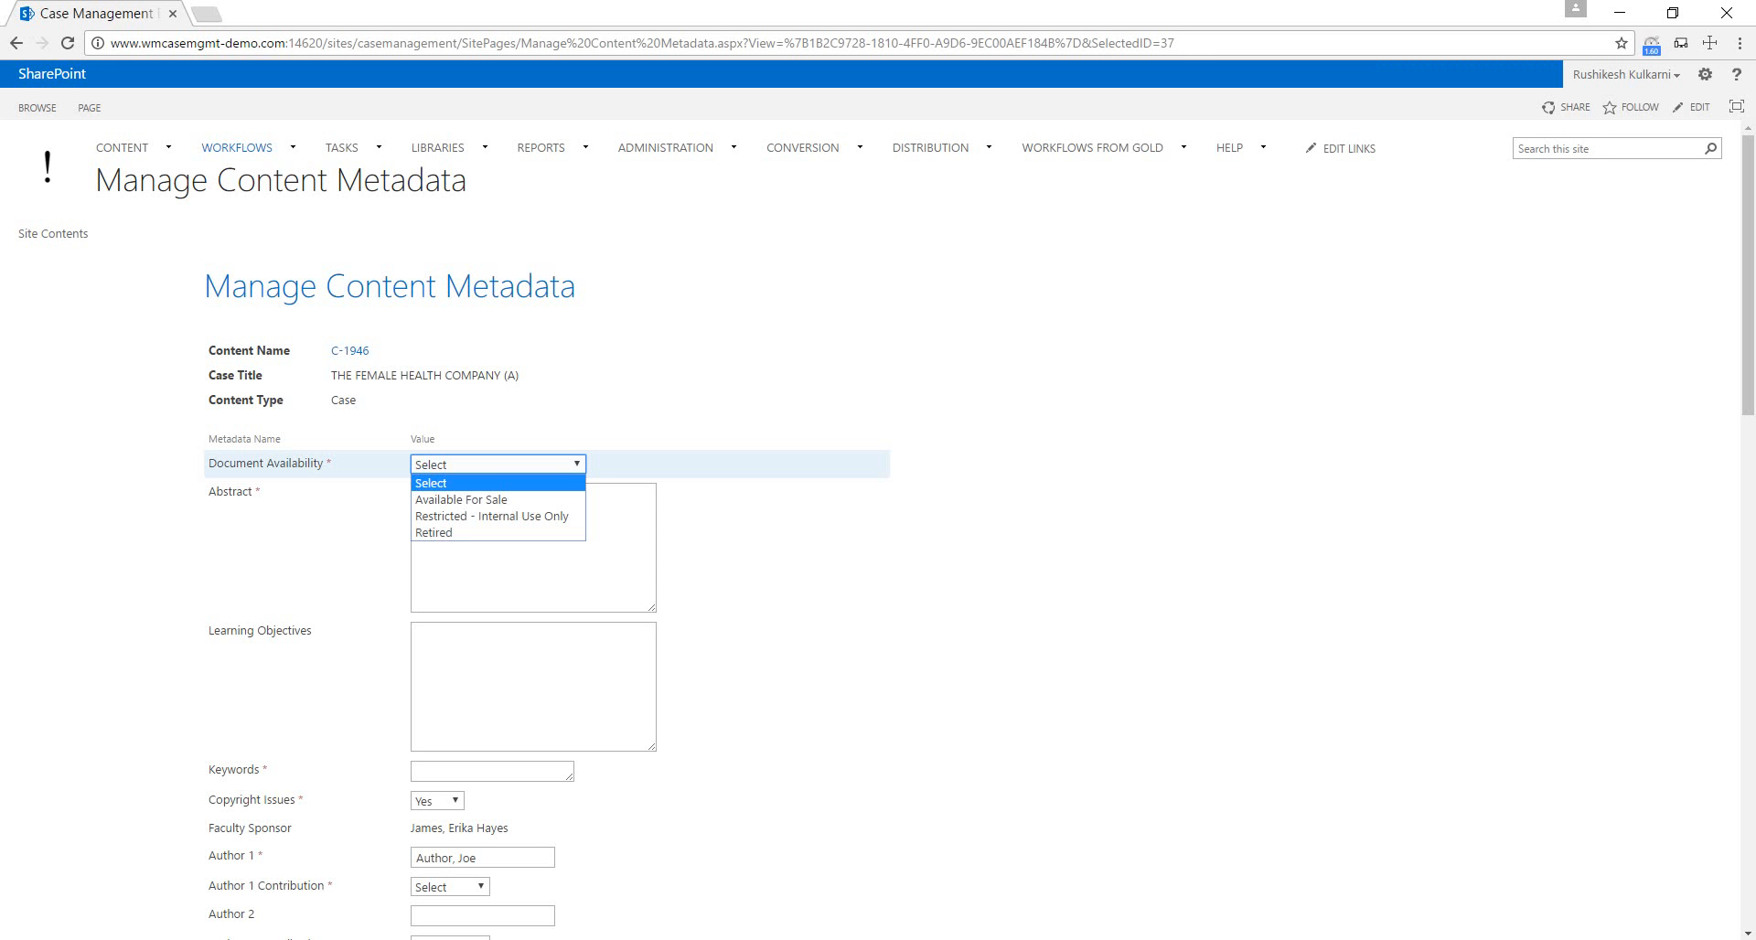
left_click(460, 499)
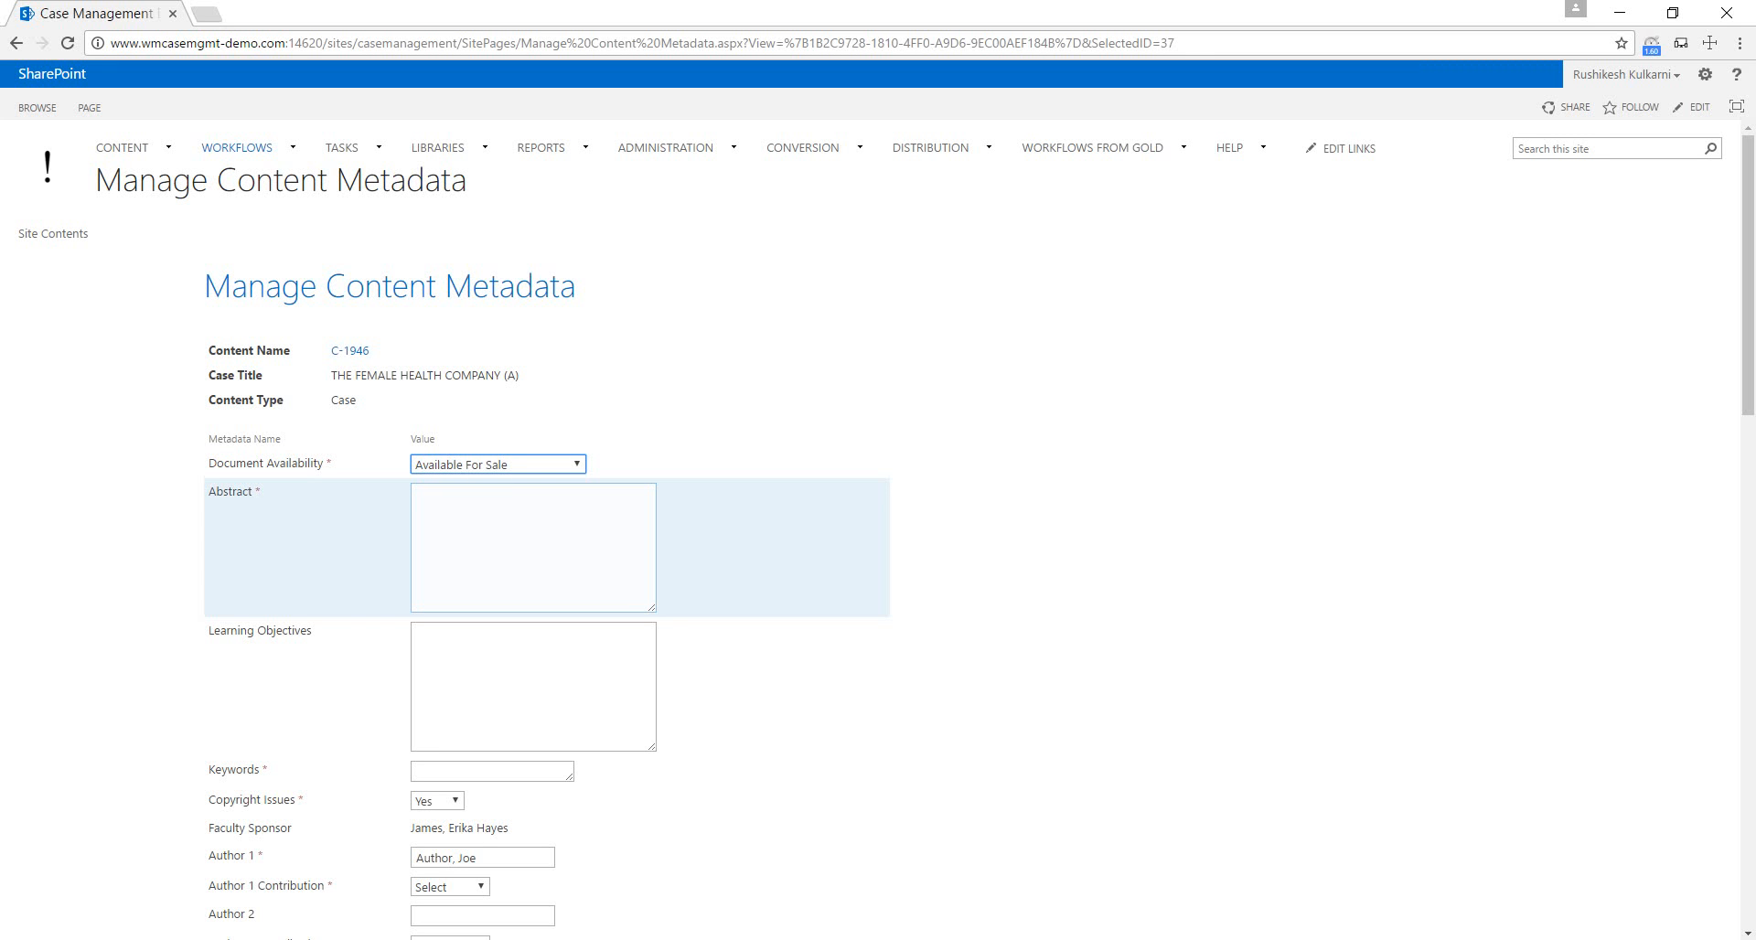
Enter "The female health company" as the case's Abstract.
left_click(534, 548)
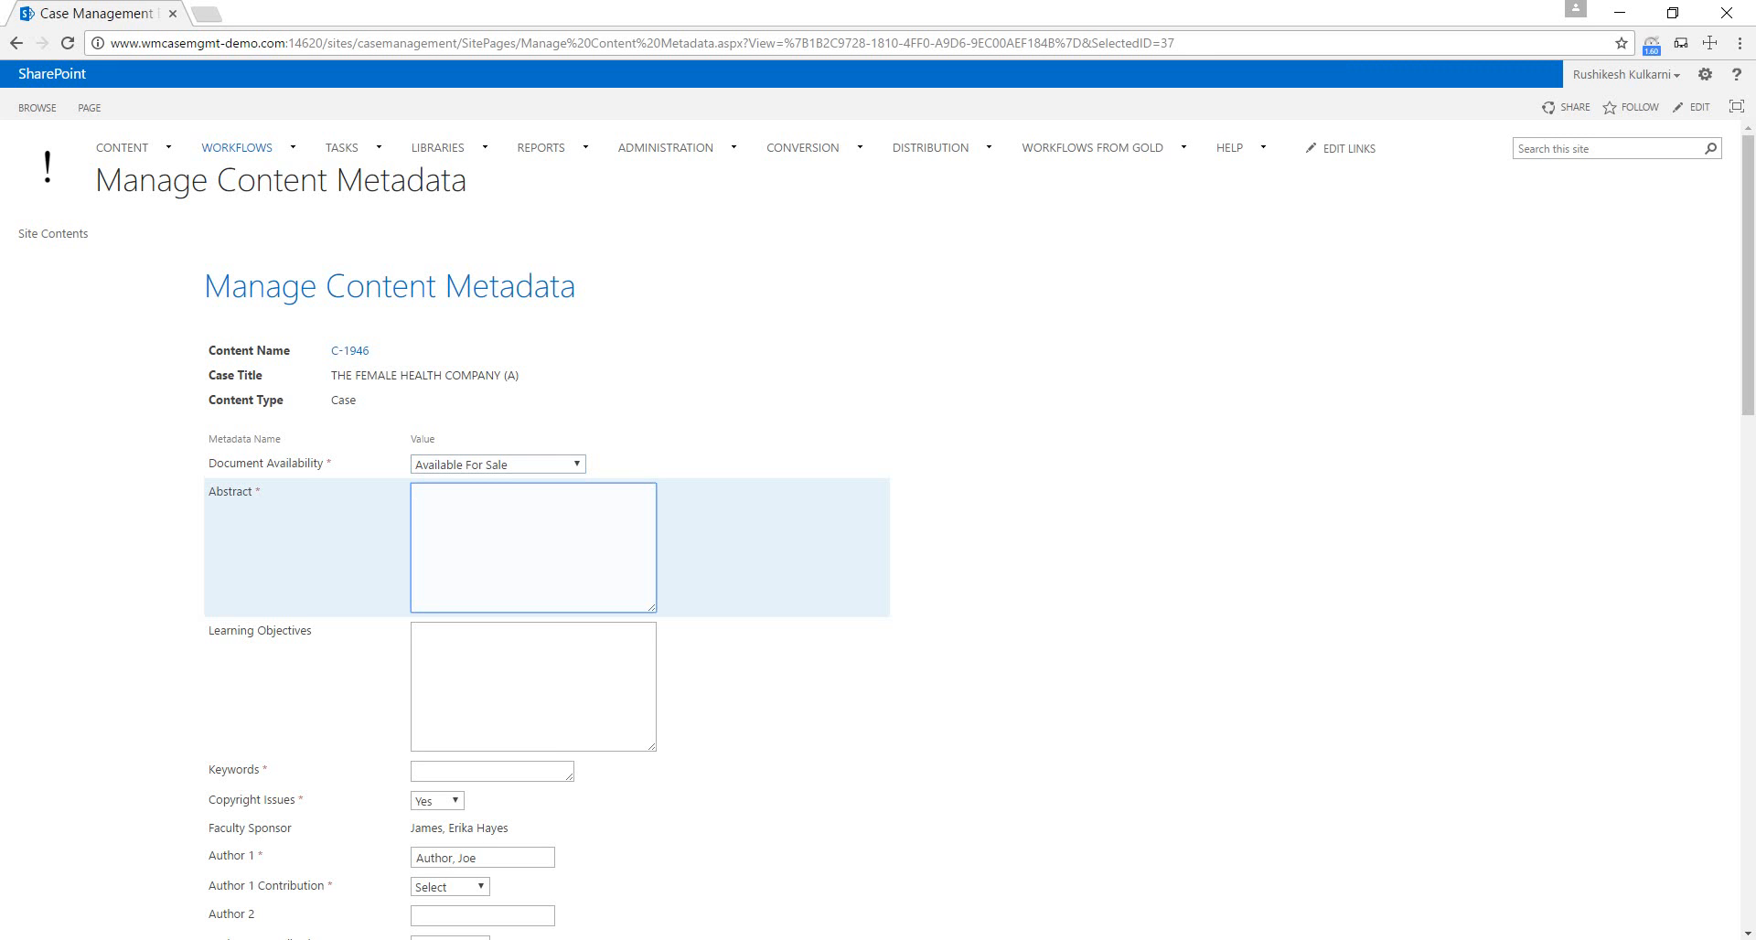
type("The femail")
key("BackSpace")
type("le health complany")
key("Left")
key("Left")
key("Left")
key("BackSpace")
key("Right")
key("Right")
key("Right")
Enter "Female" as the keyword for the case.
scroll(878, 539, "down", 1)
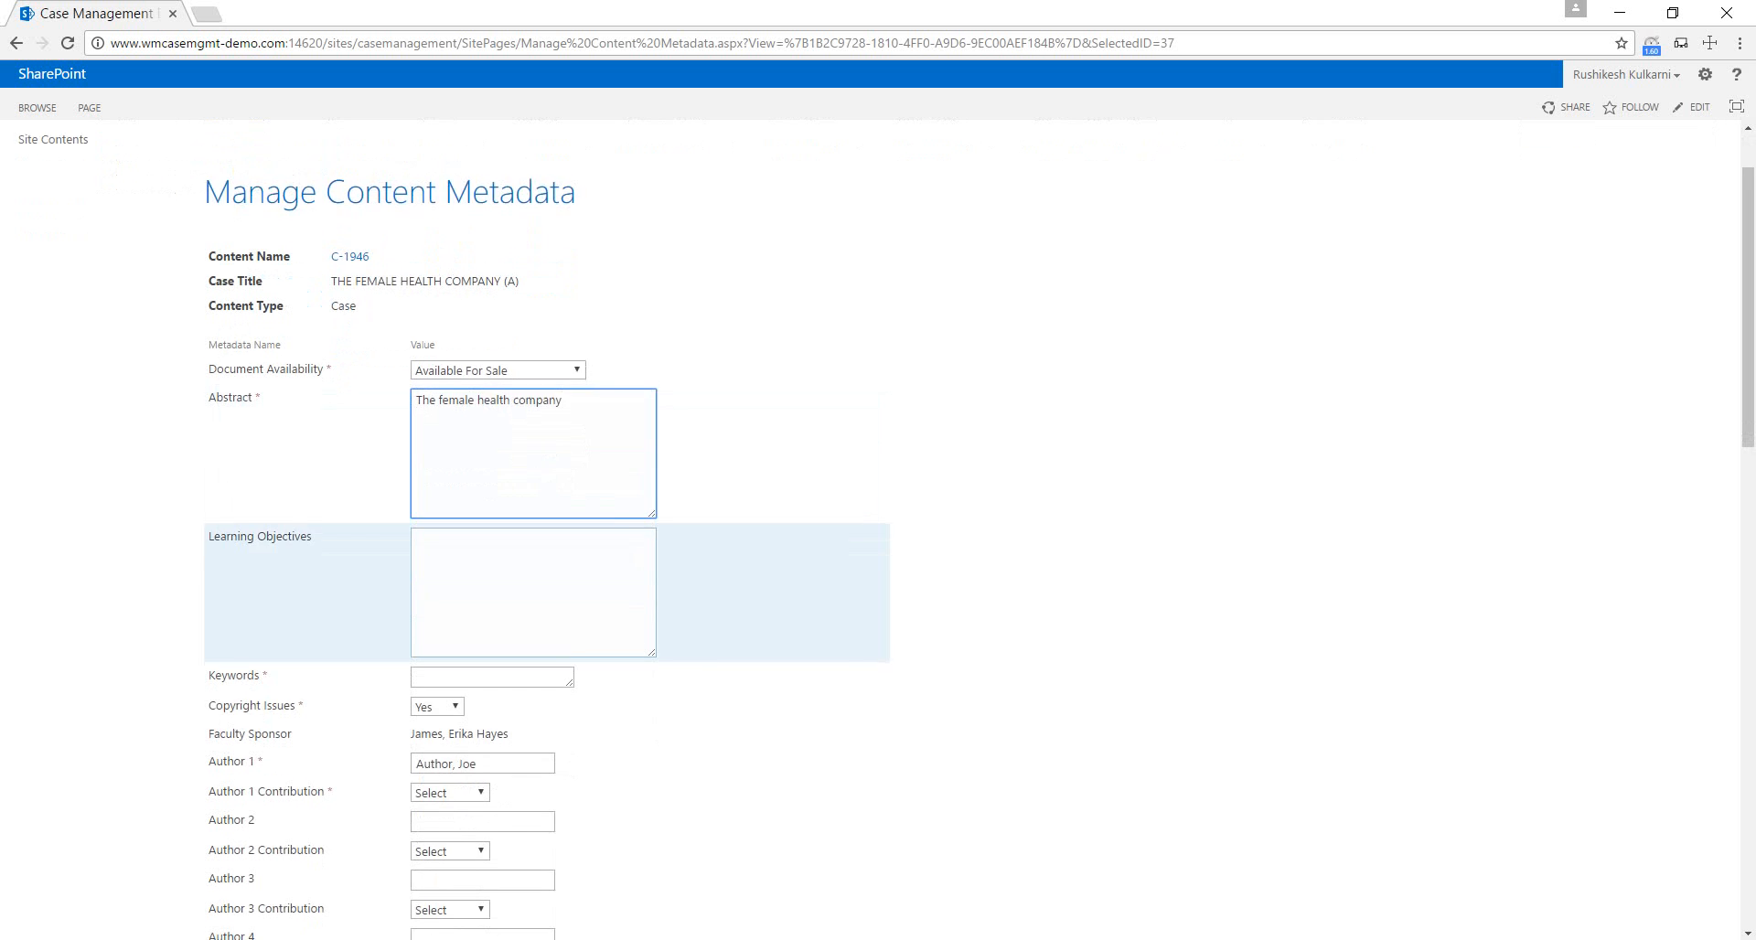
scroll(641, 590, "down", 1)
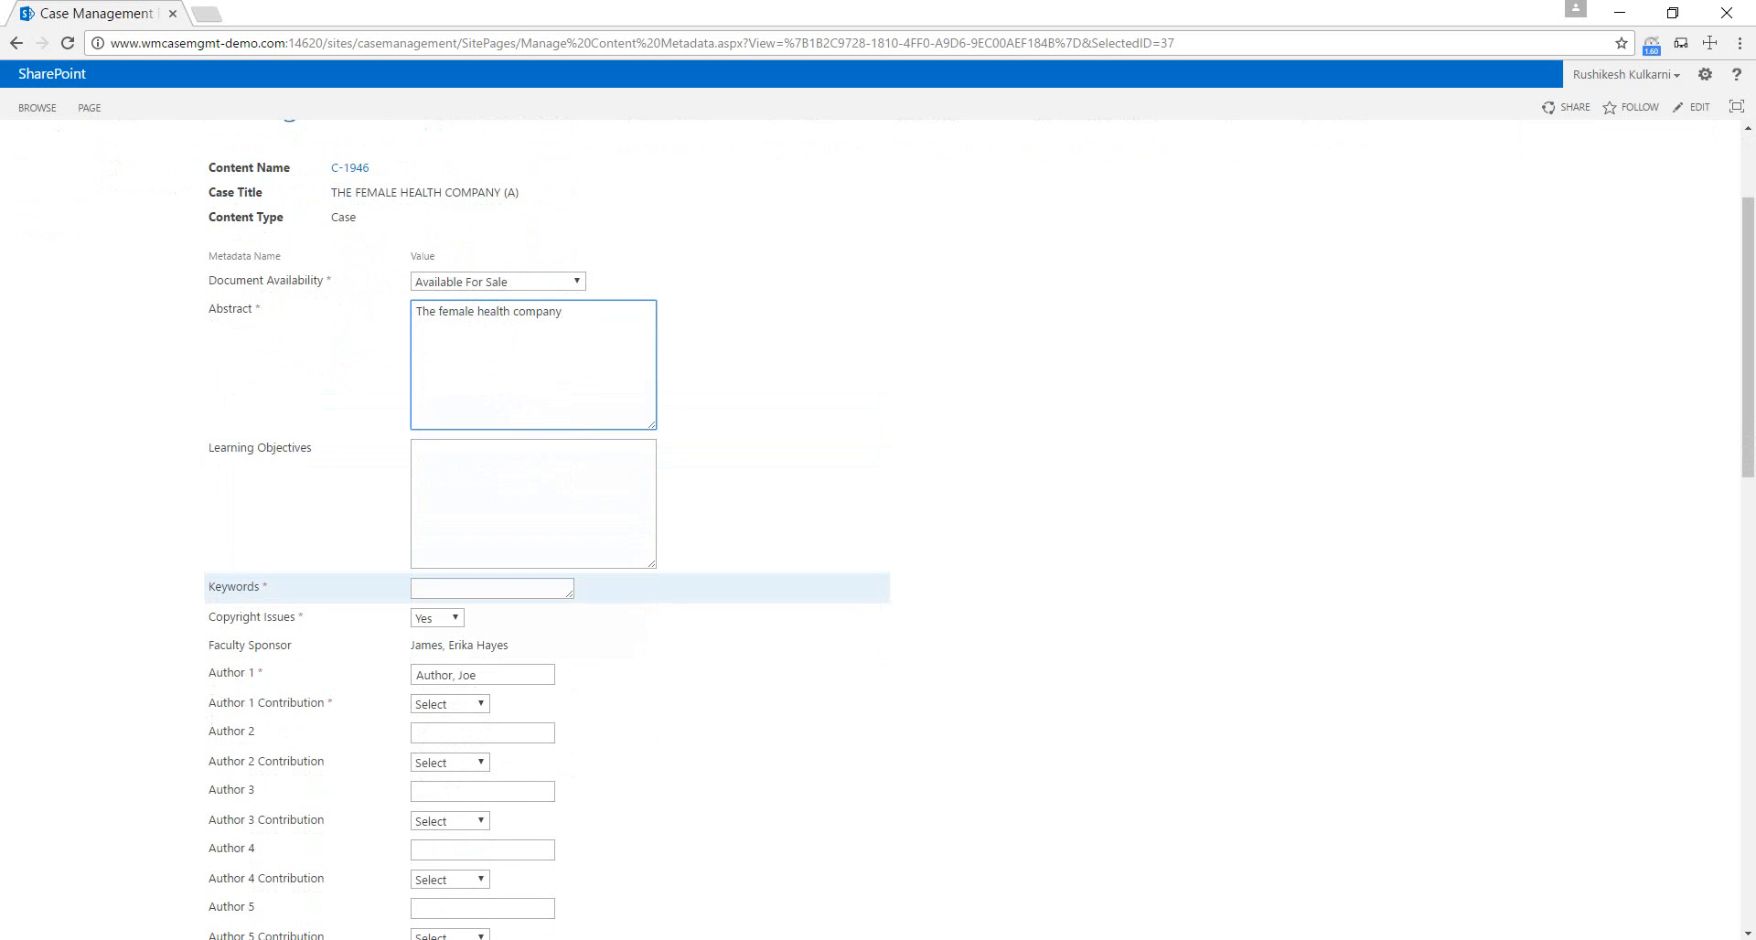
left_click(492, 589)
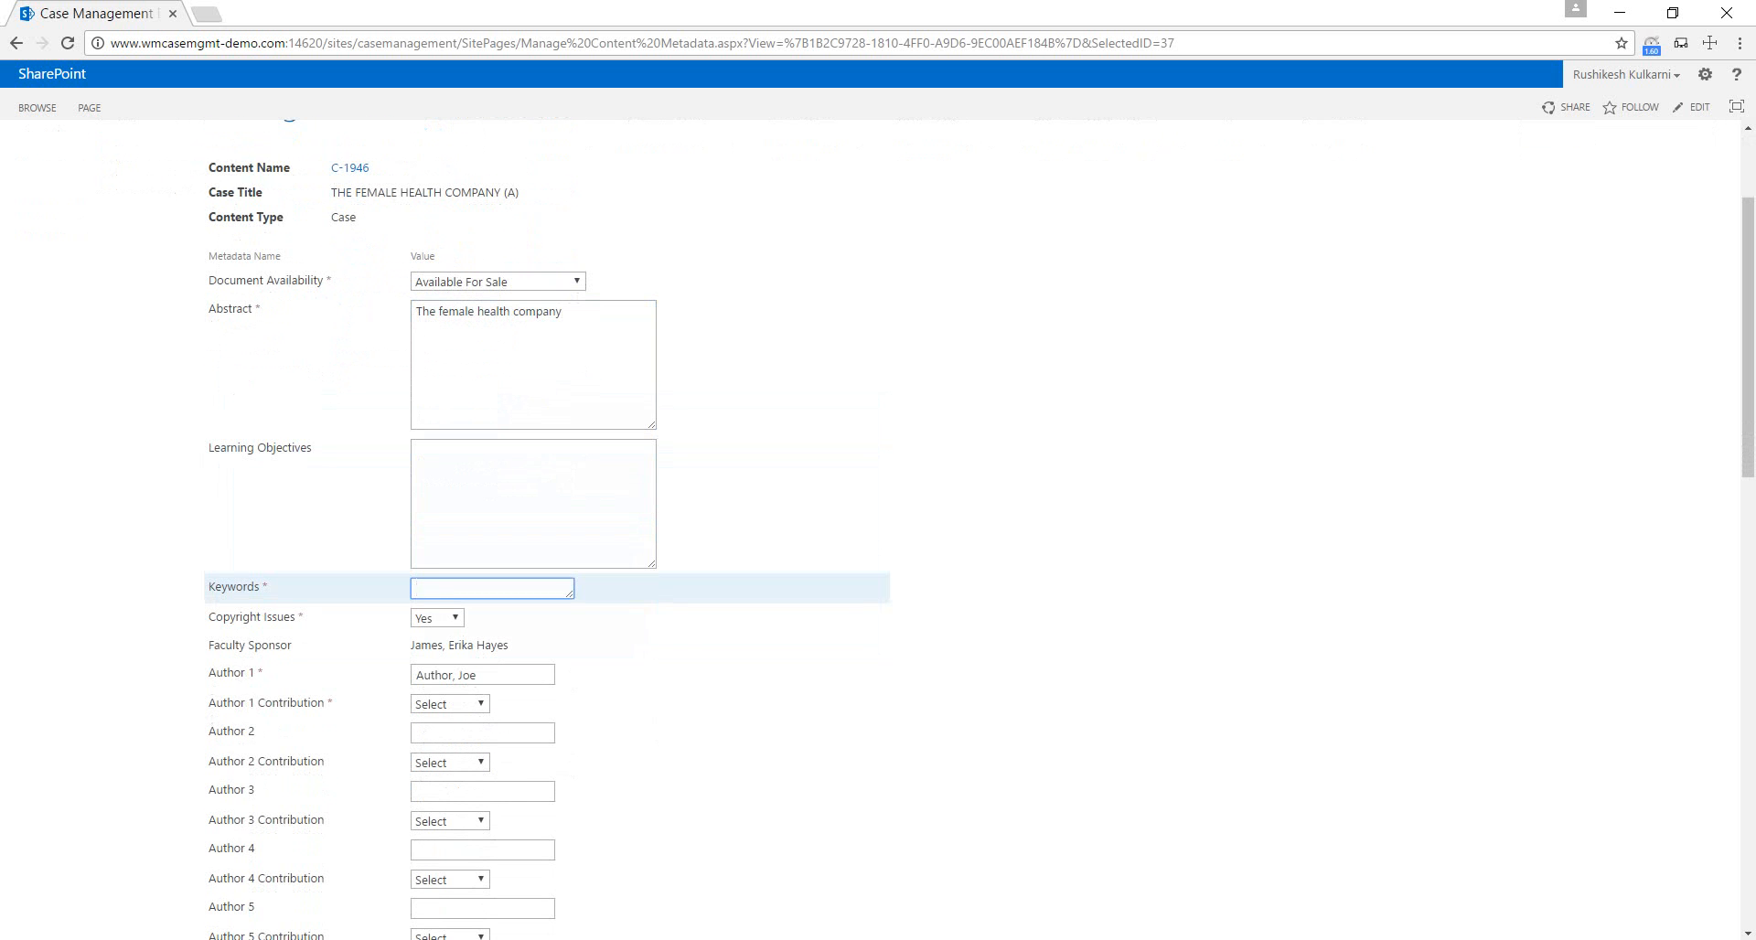
type("Female")
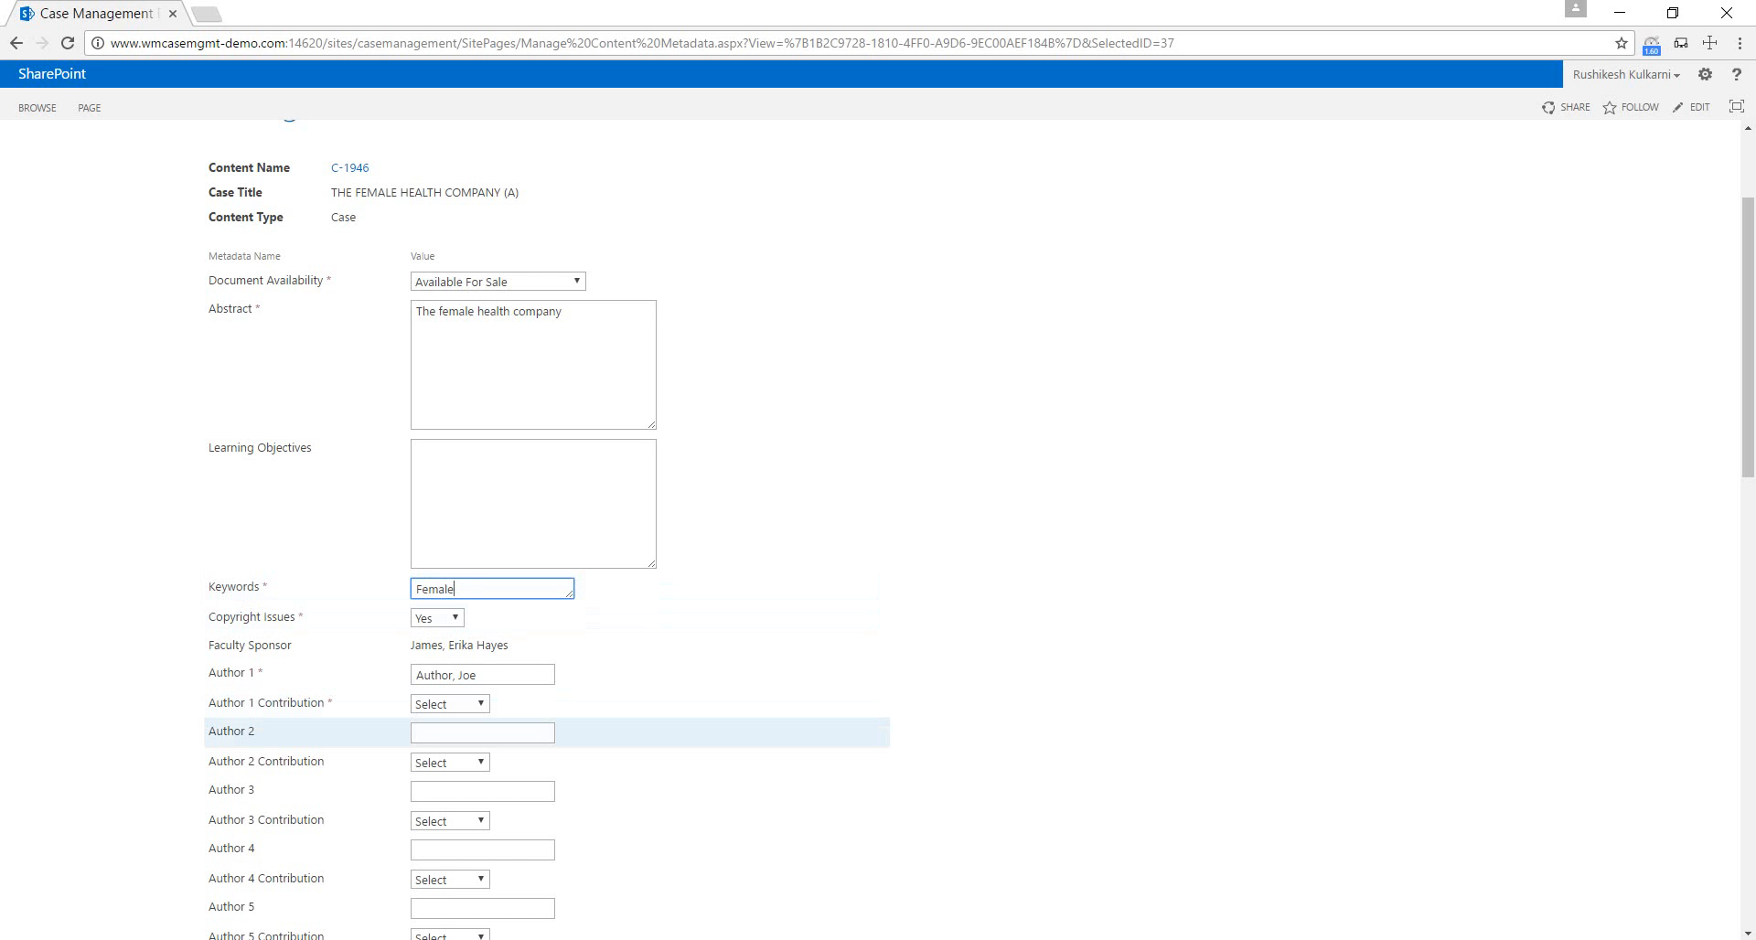
Set the Author 1 Contribution to Primary.
scroll(640, 732, "down", 1)
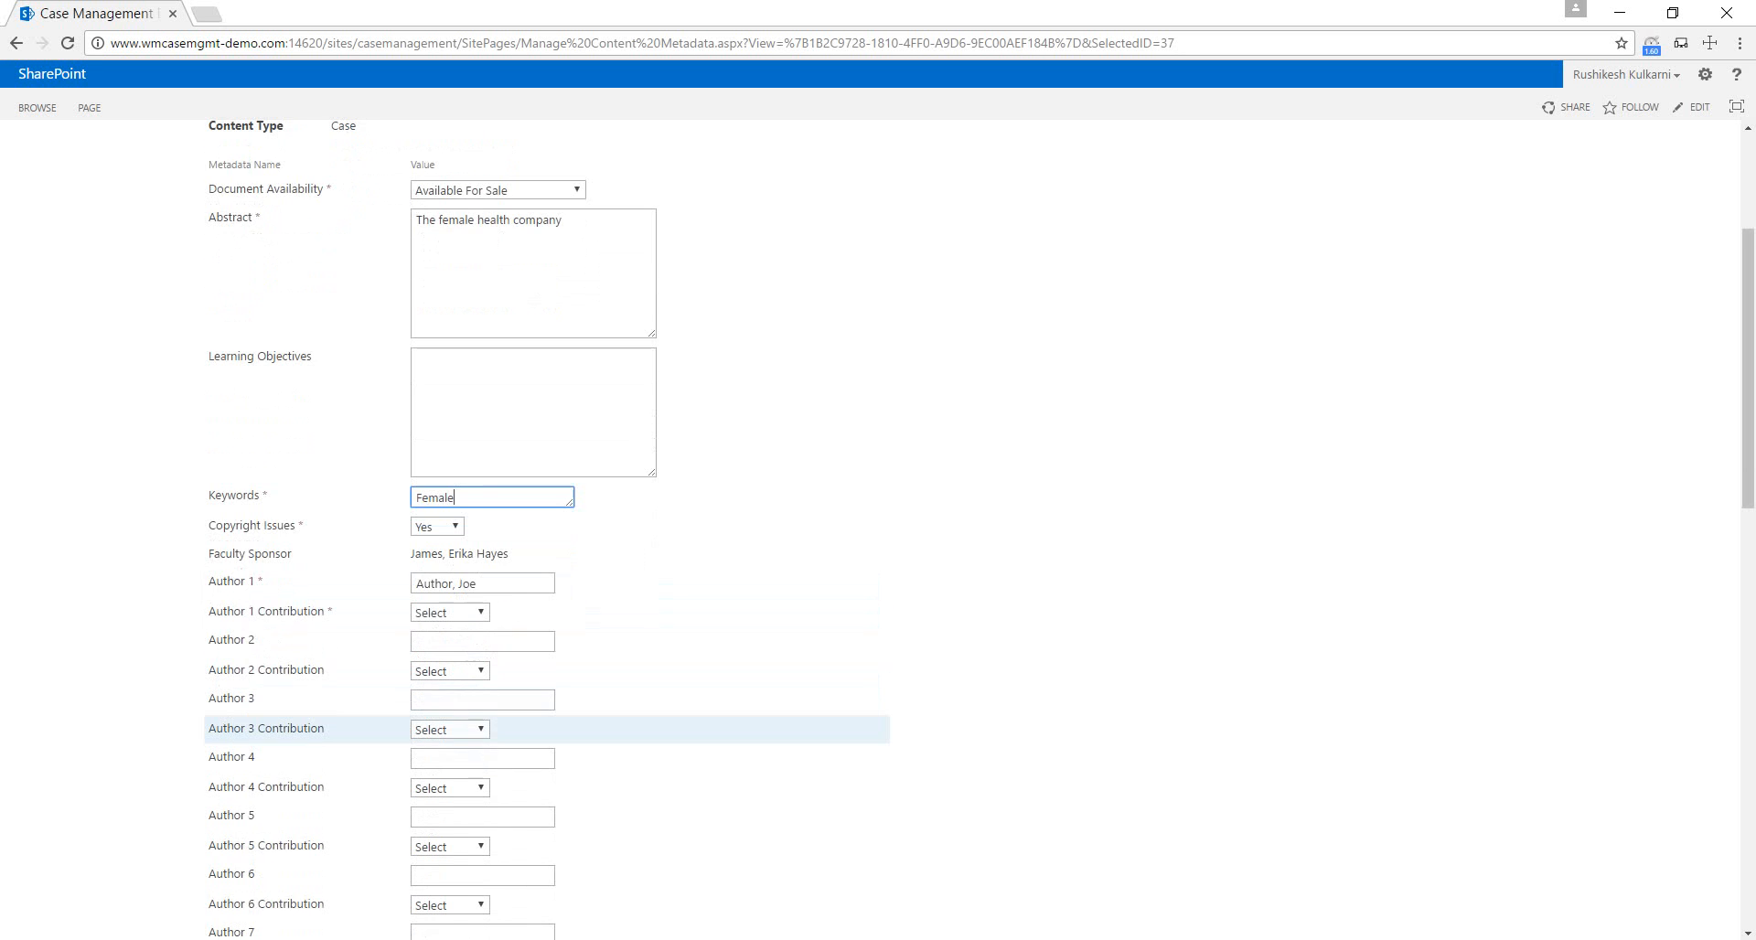
scroll(640, 728, "down", 1)
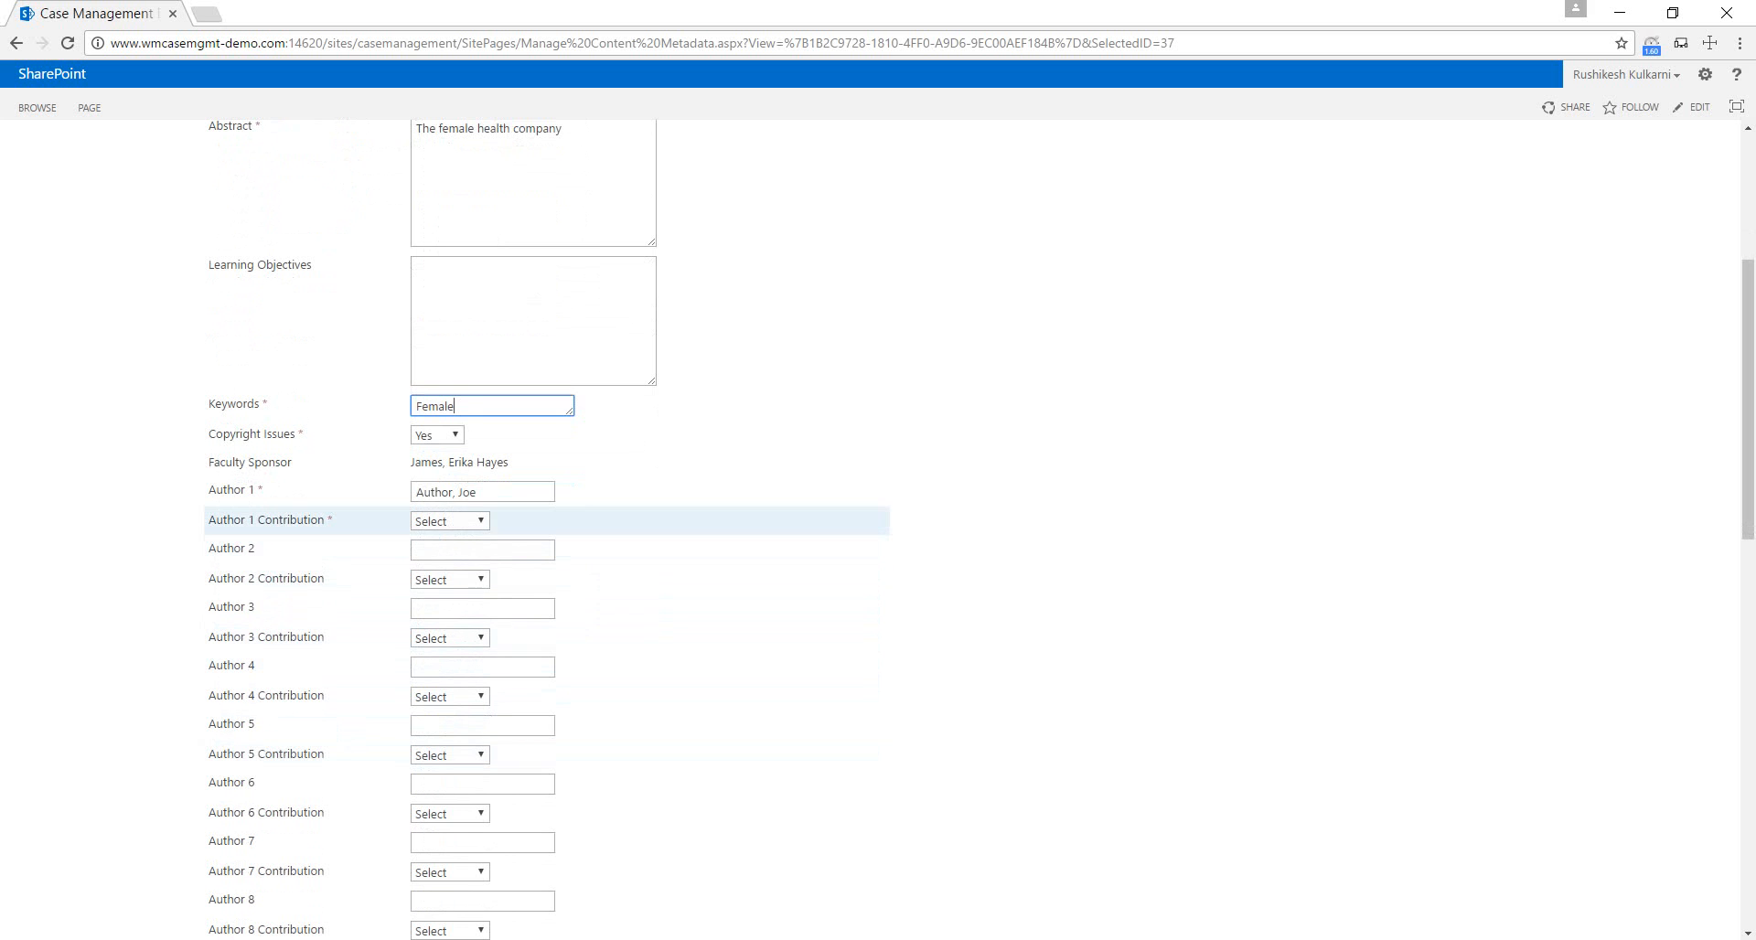
left_click(450, 520)
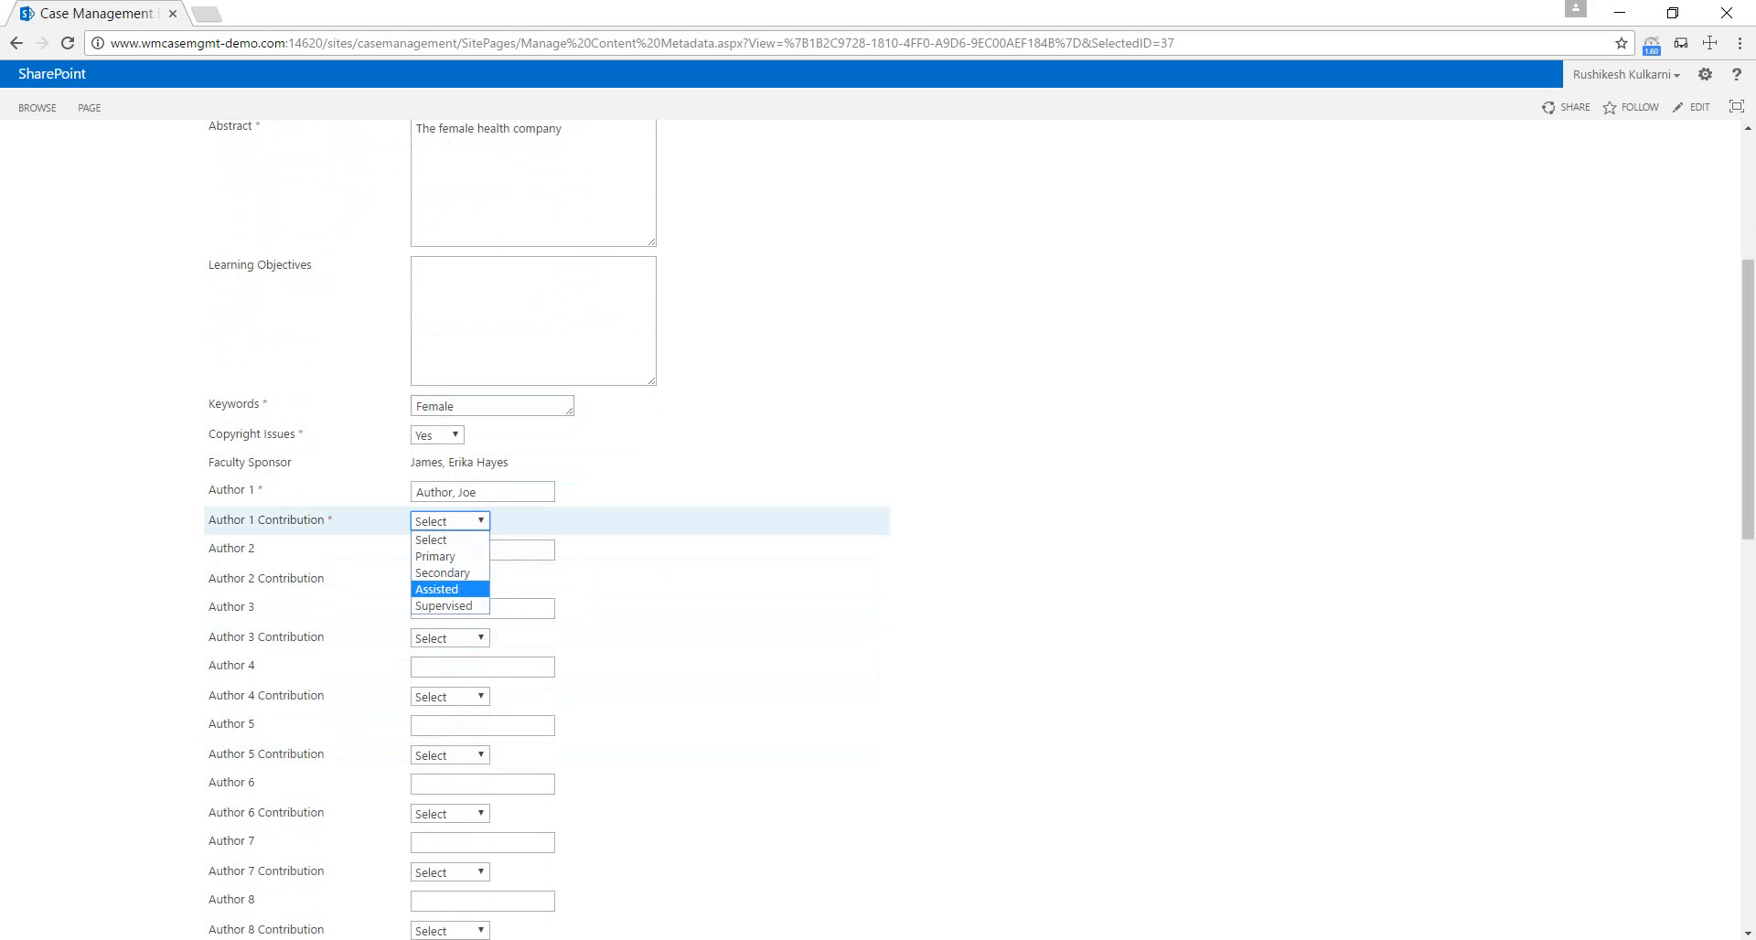
left_click(435, 556)
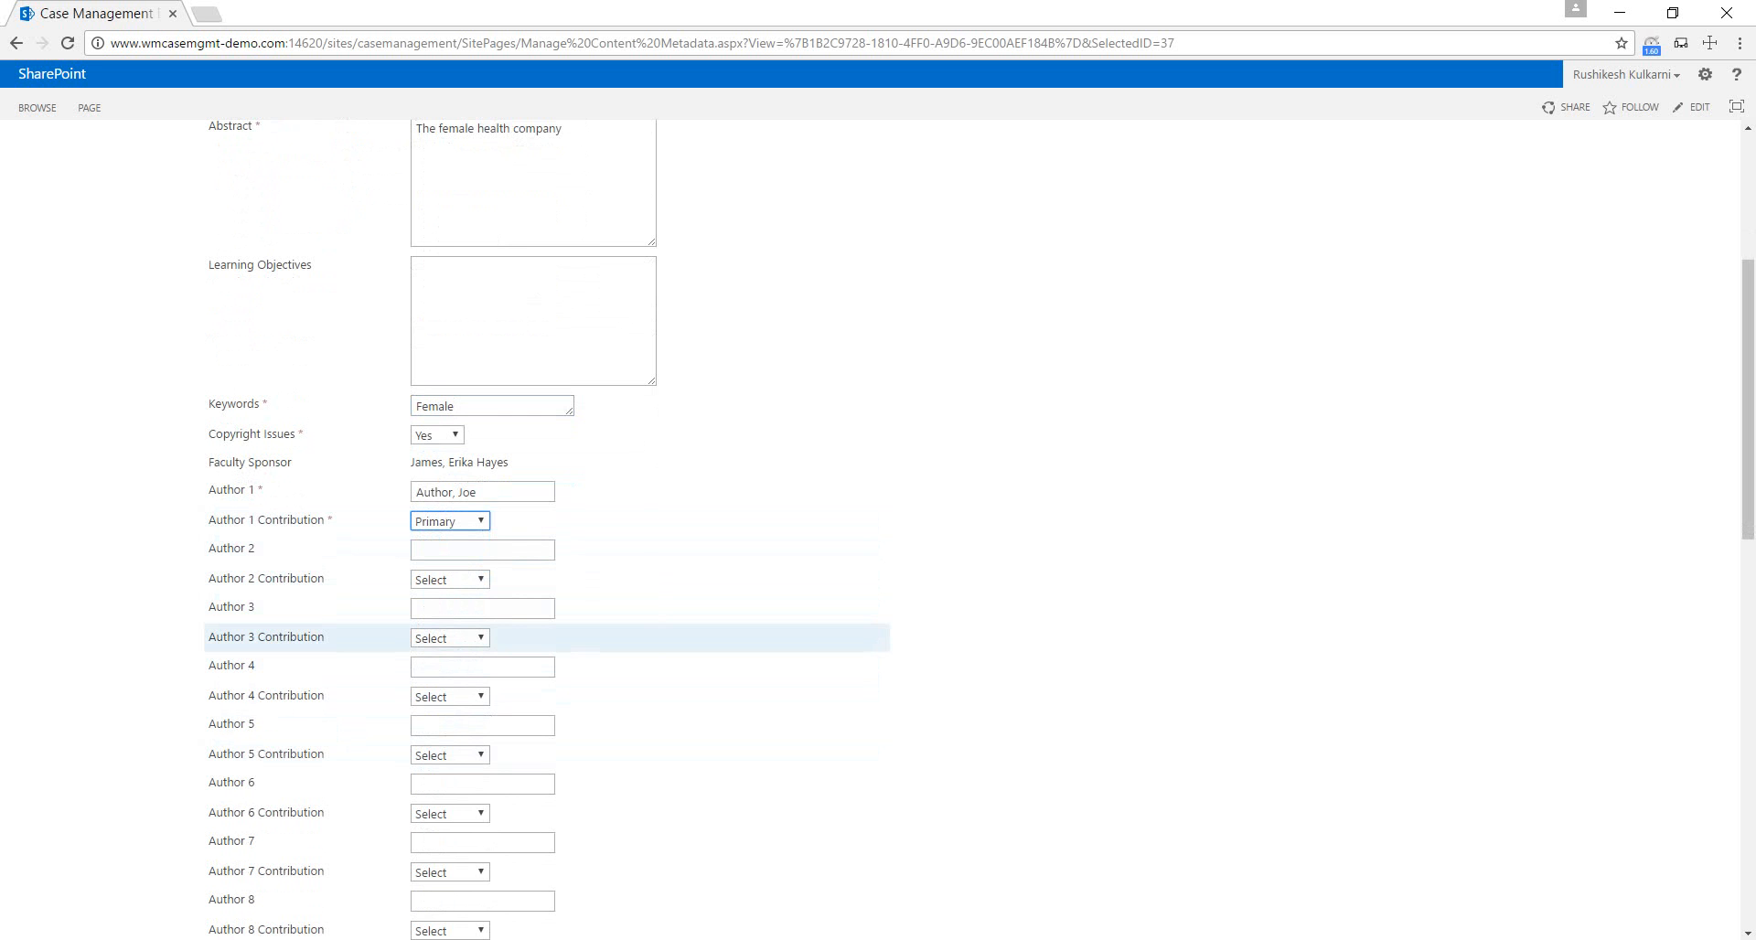
Set the Date Published to 10/10/2016 using the calendar.
scroll(641, 637, "down", 1)
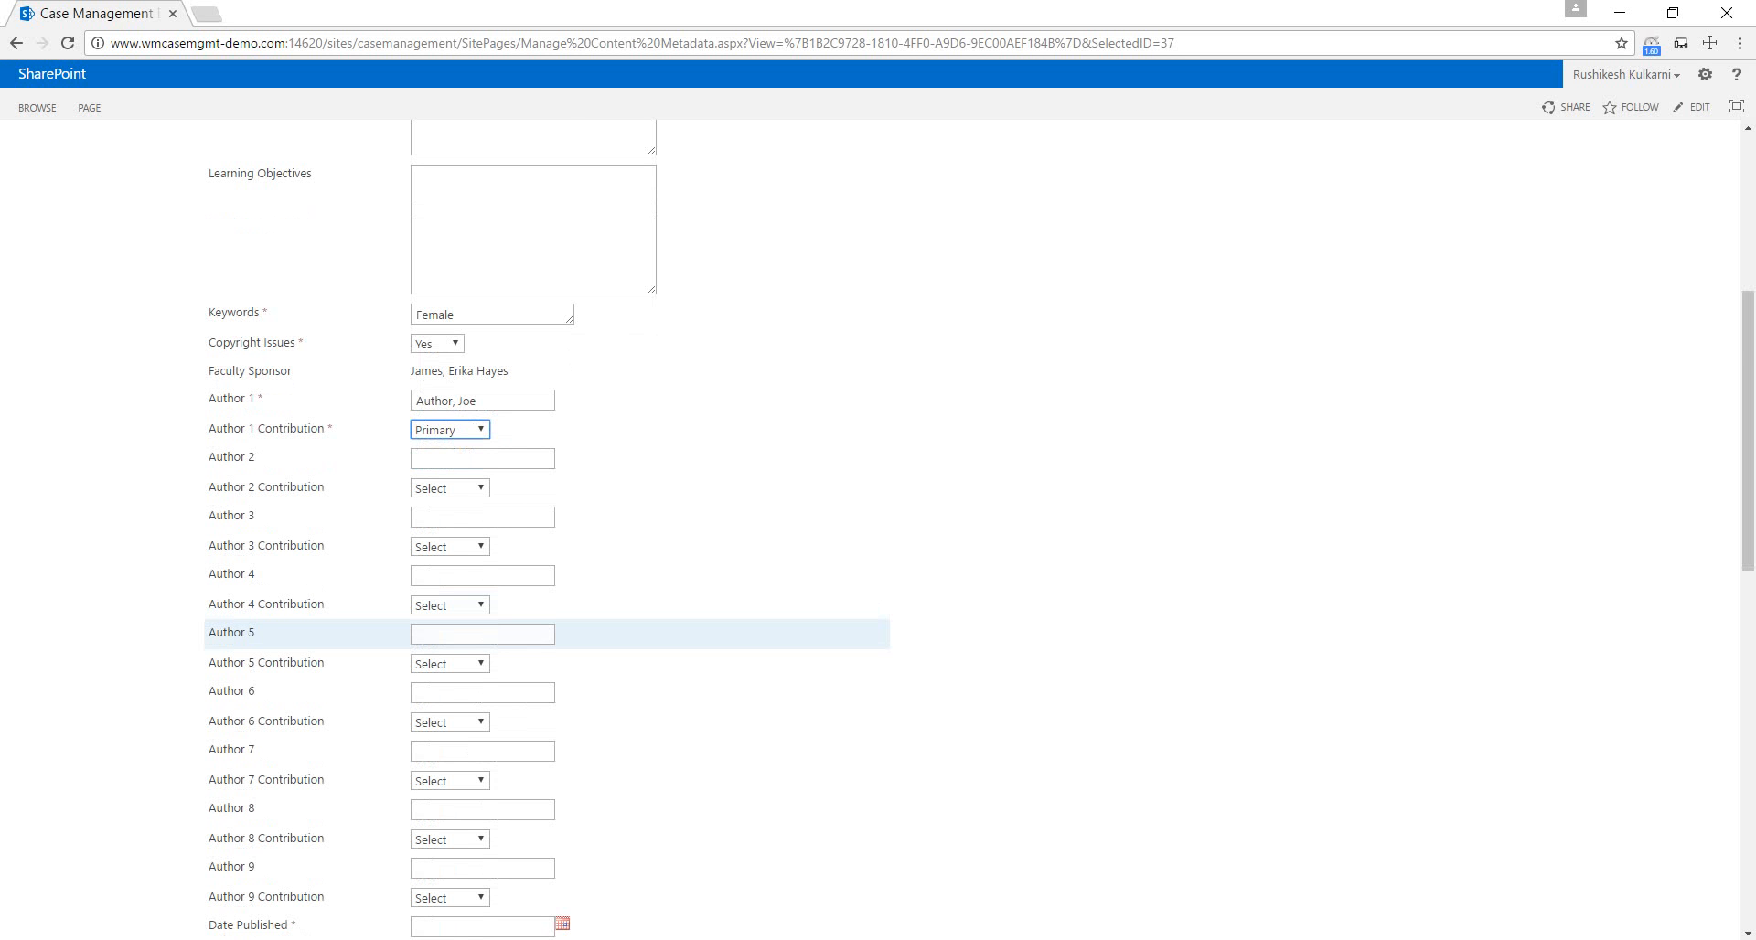
scroll(640, 631, "down", 2)
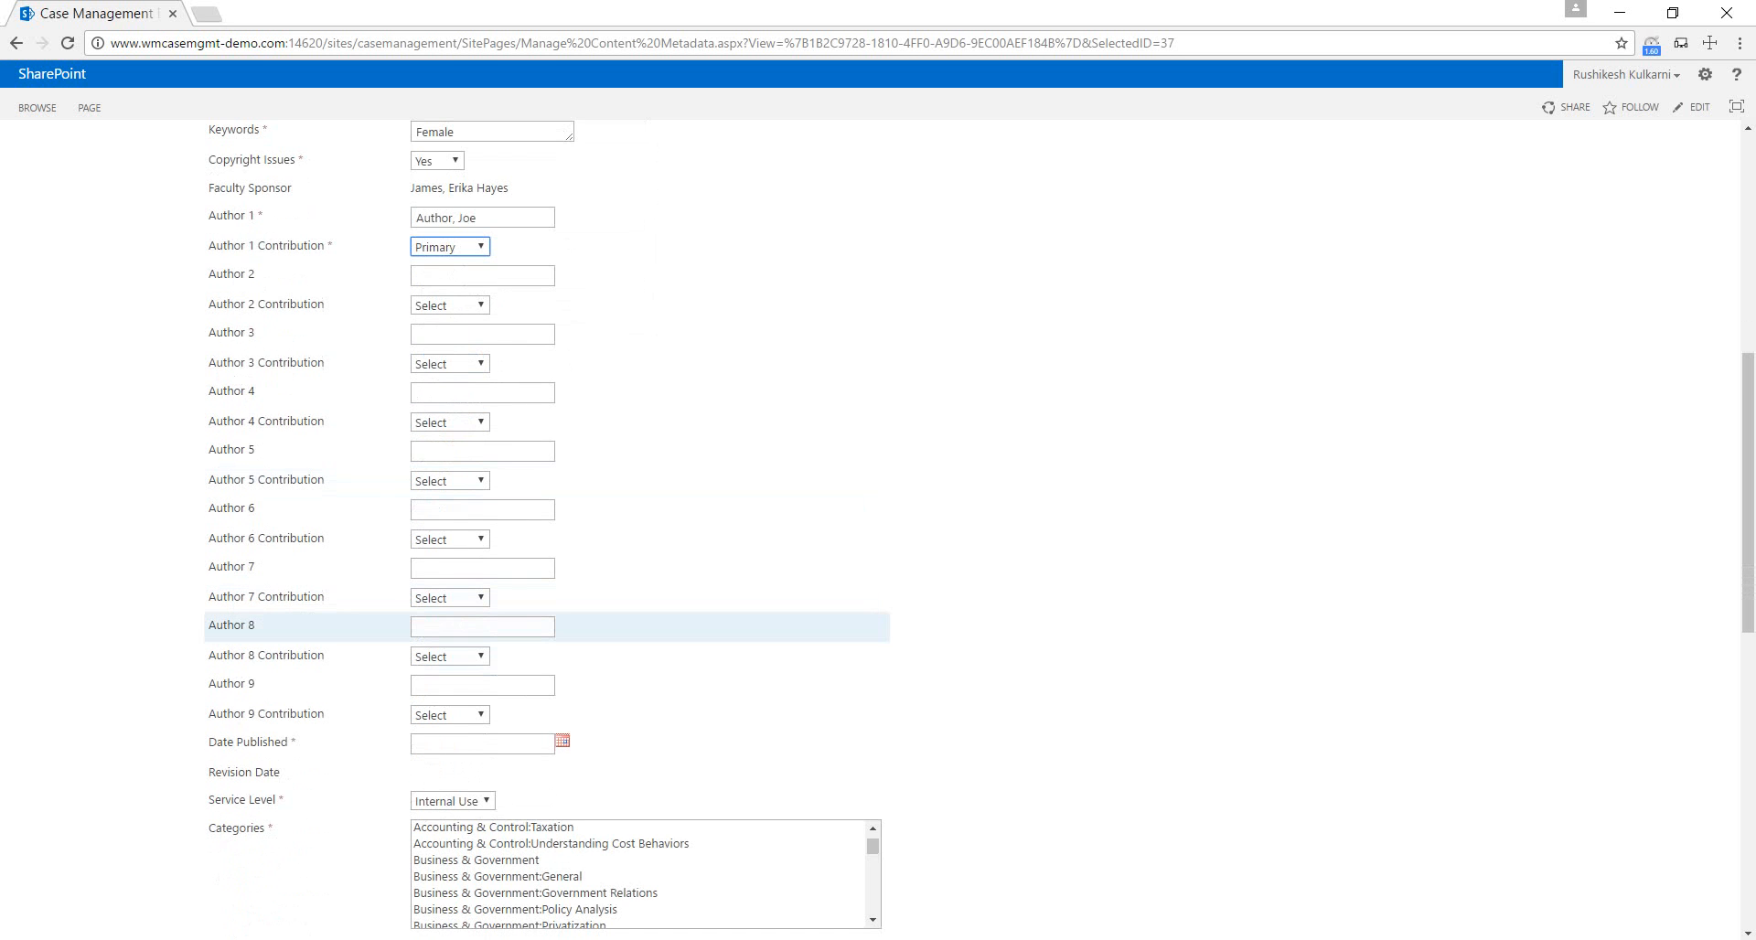
scroll(641, 640, "down", 1)
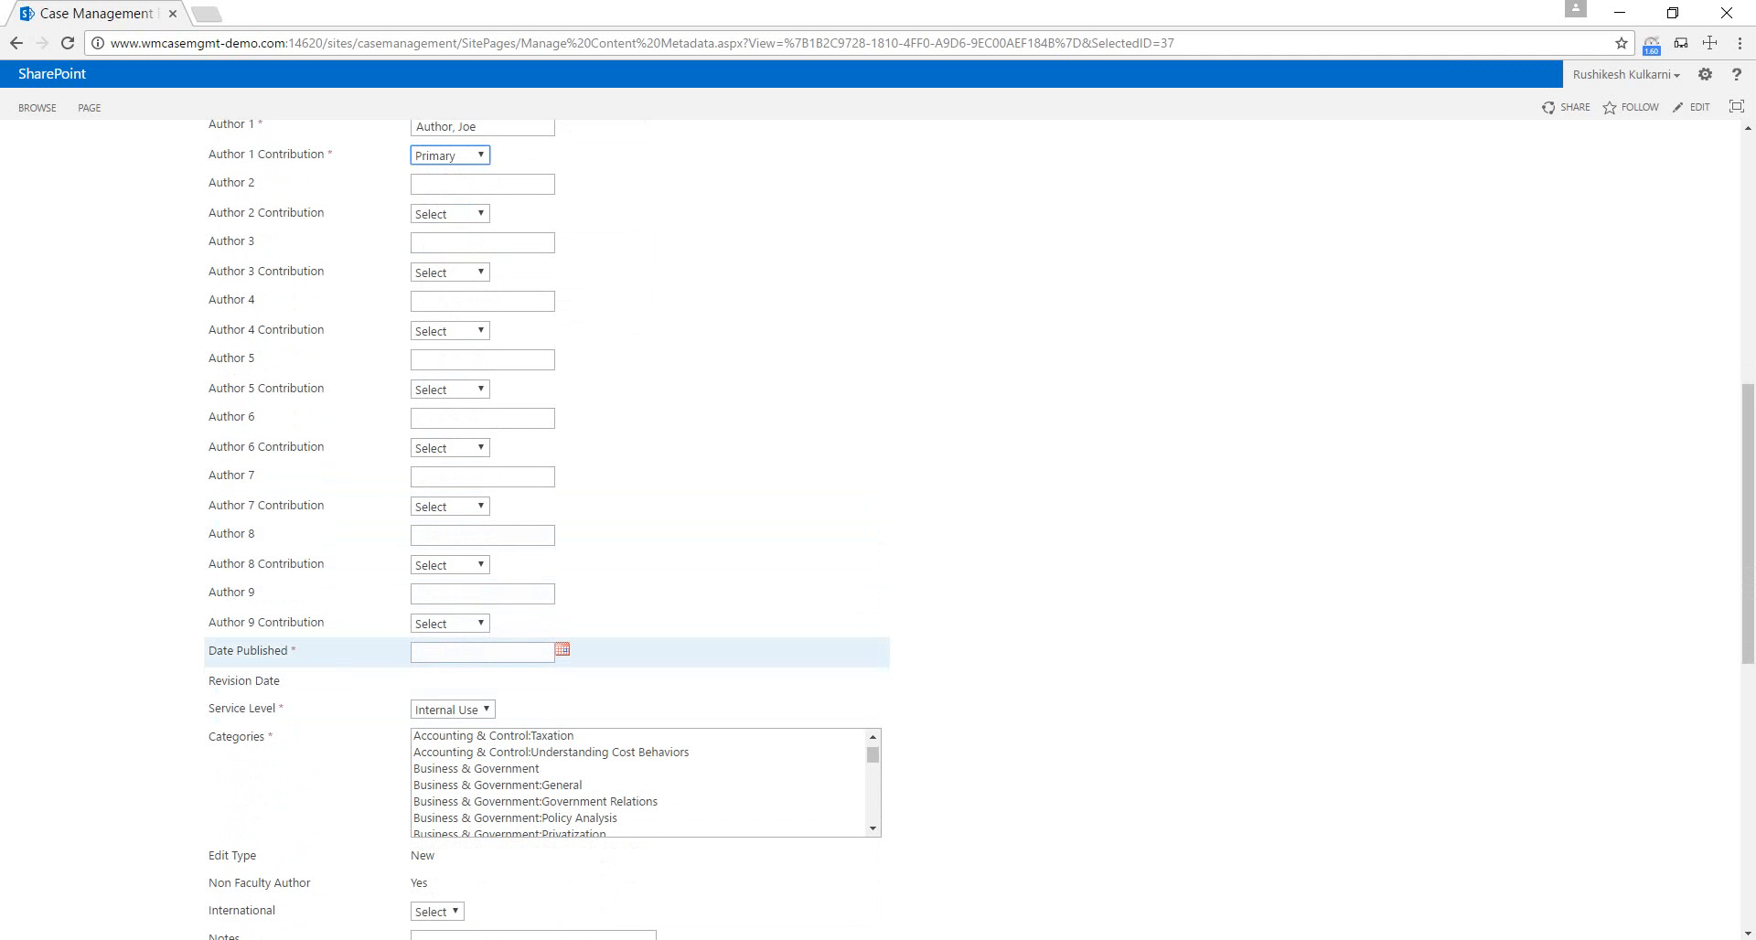
left_click(562, 650)
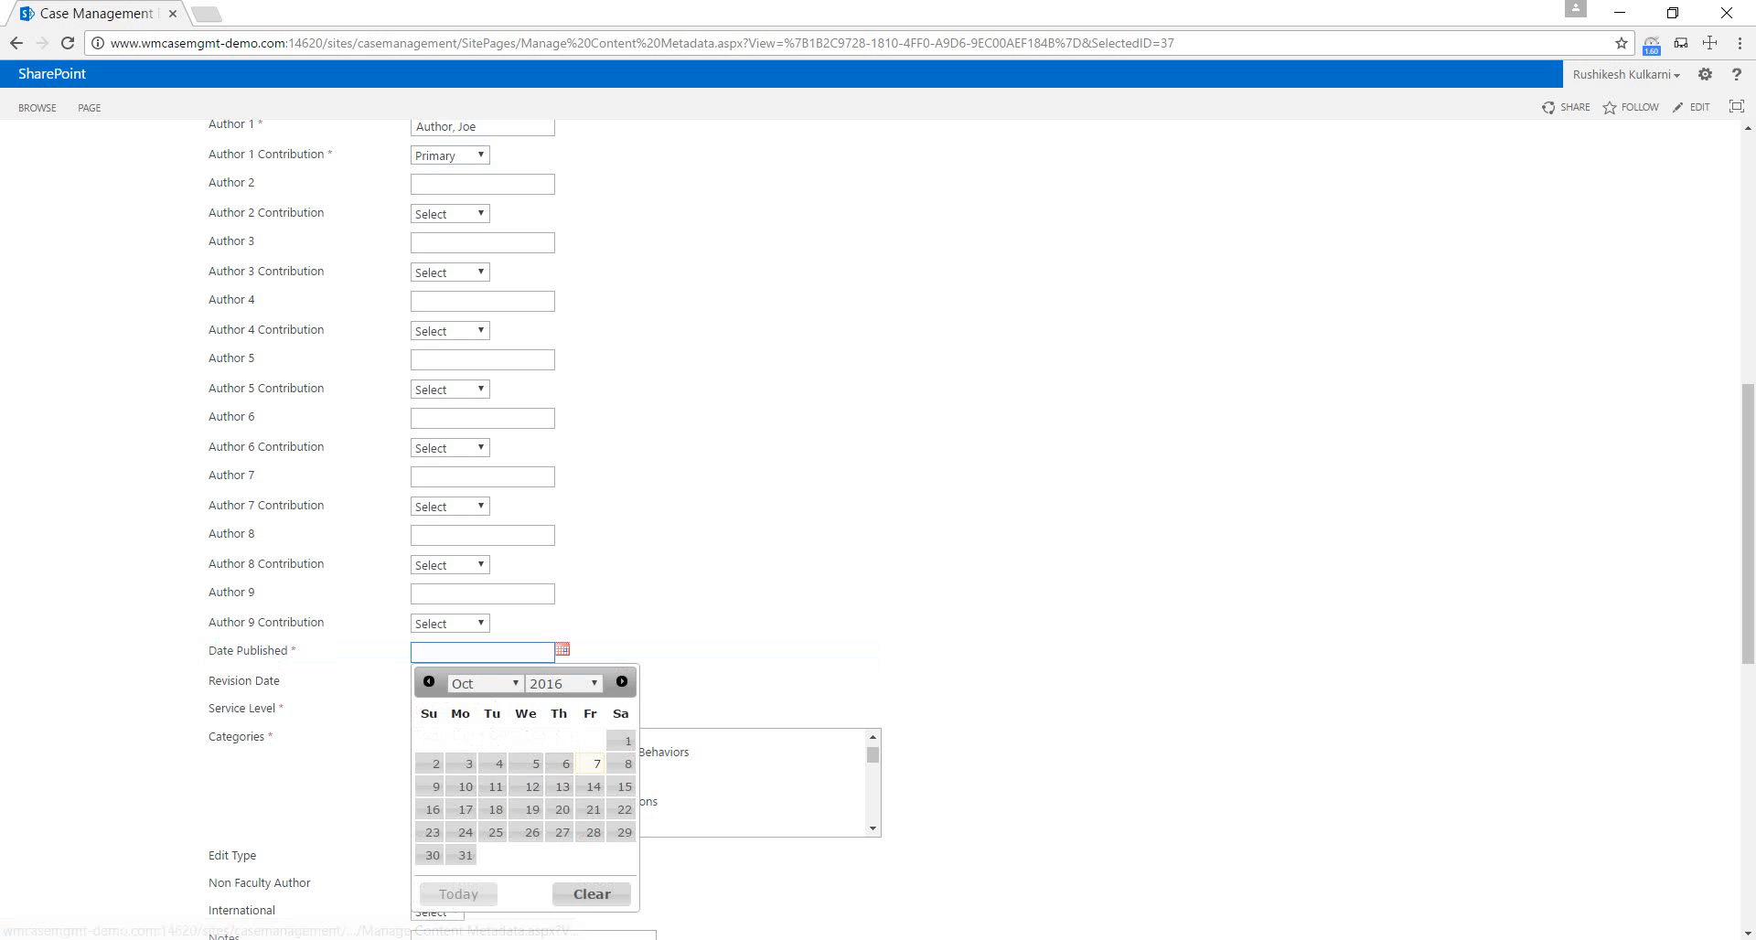
left_click(466, 787)
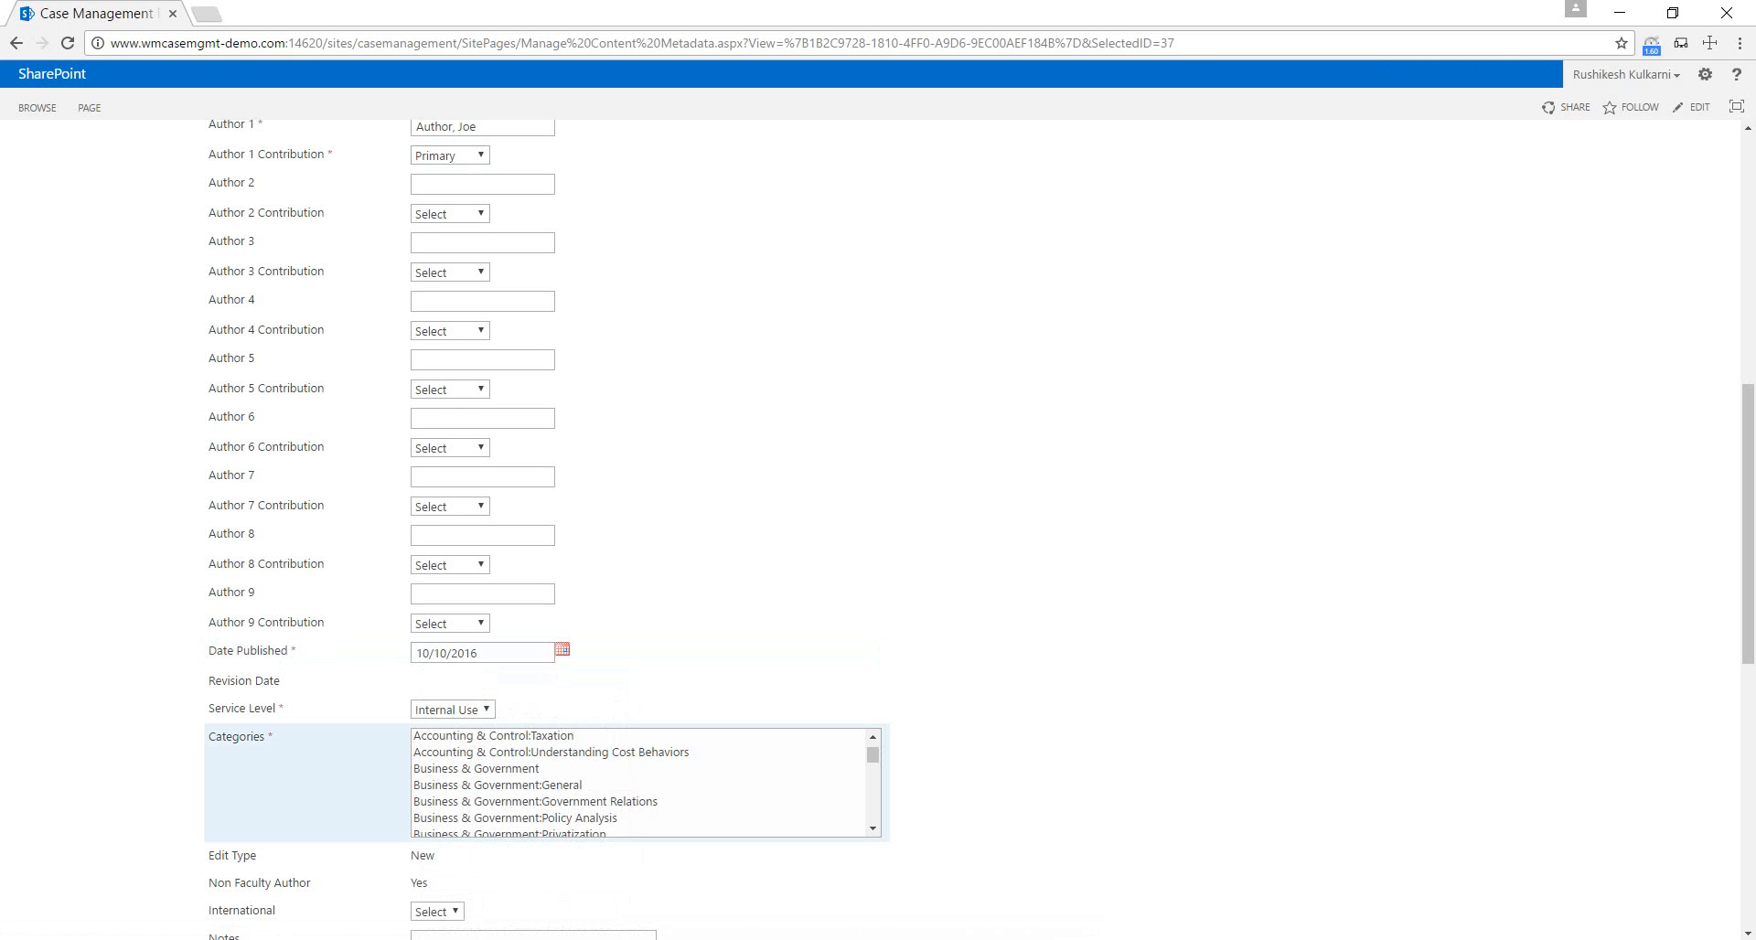
Select the categories Case Method, Case Method:General and Decision Analysis together for the case.
scroll(548, 782, "down", 2)
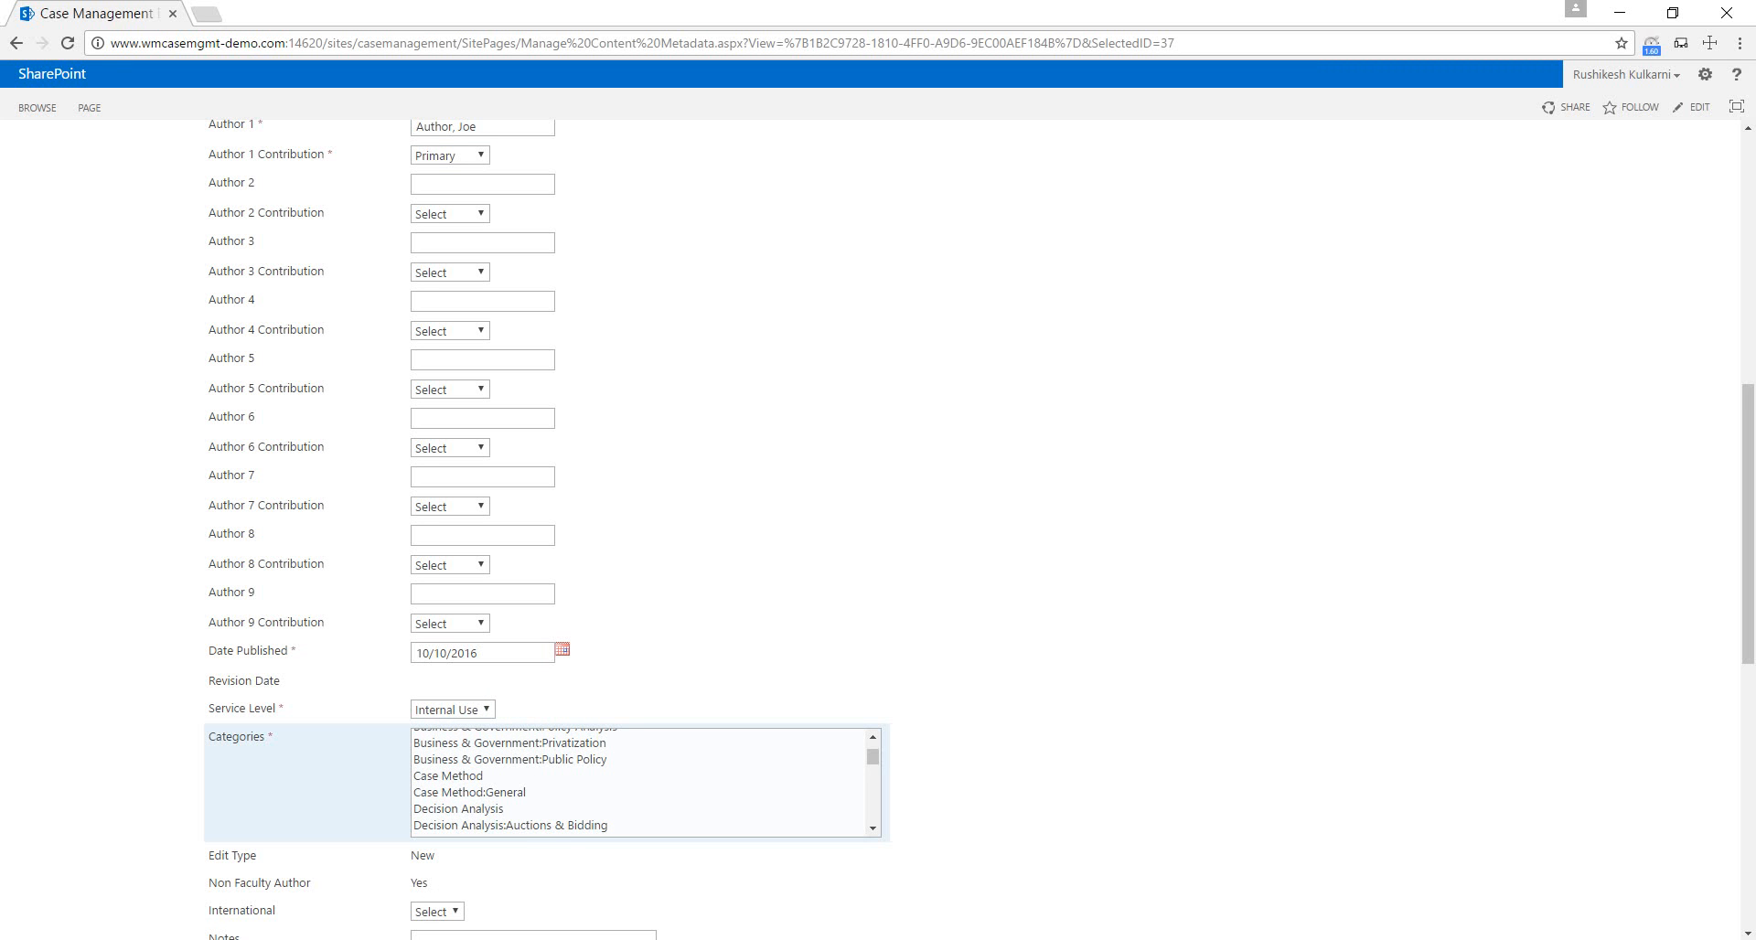
left_click(511, 759)
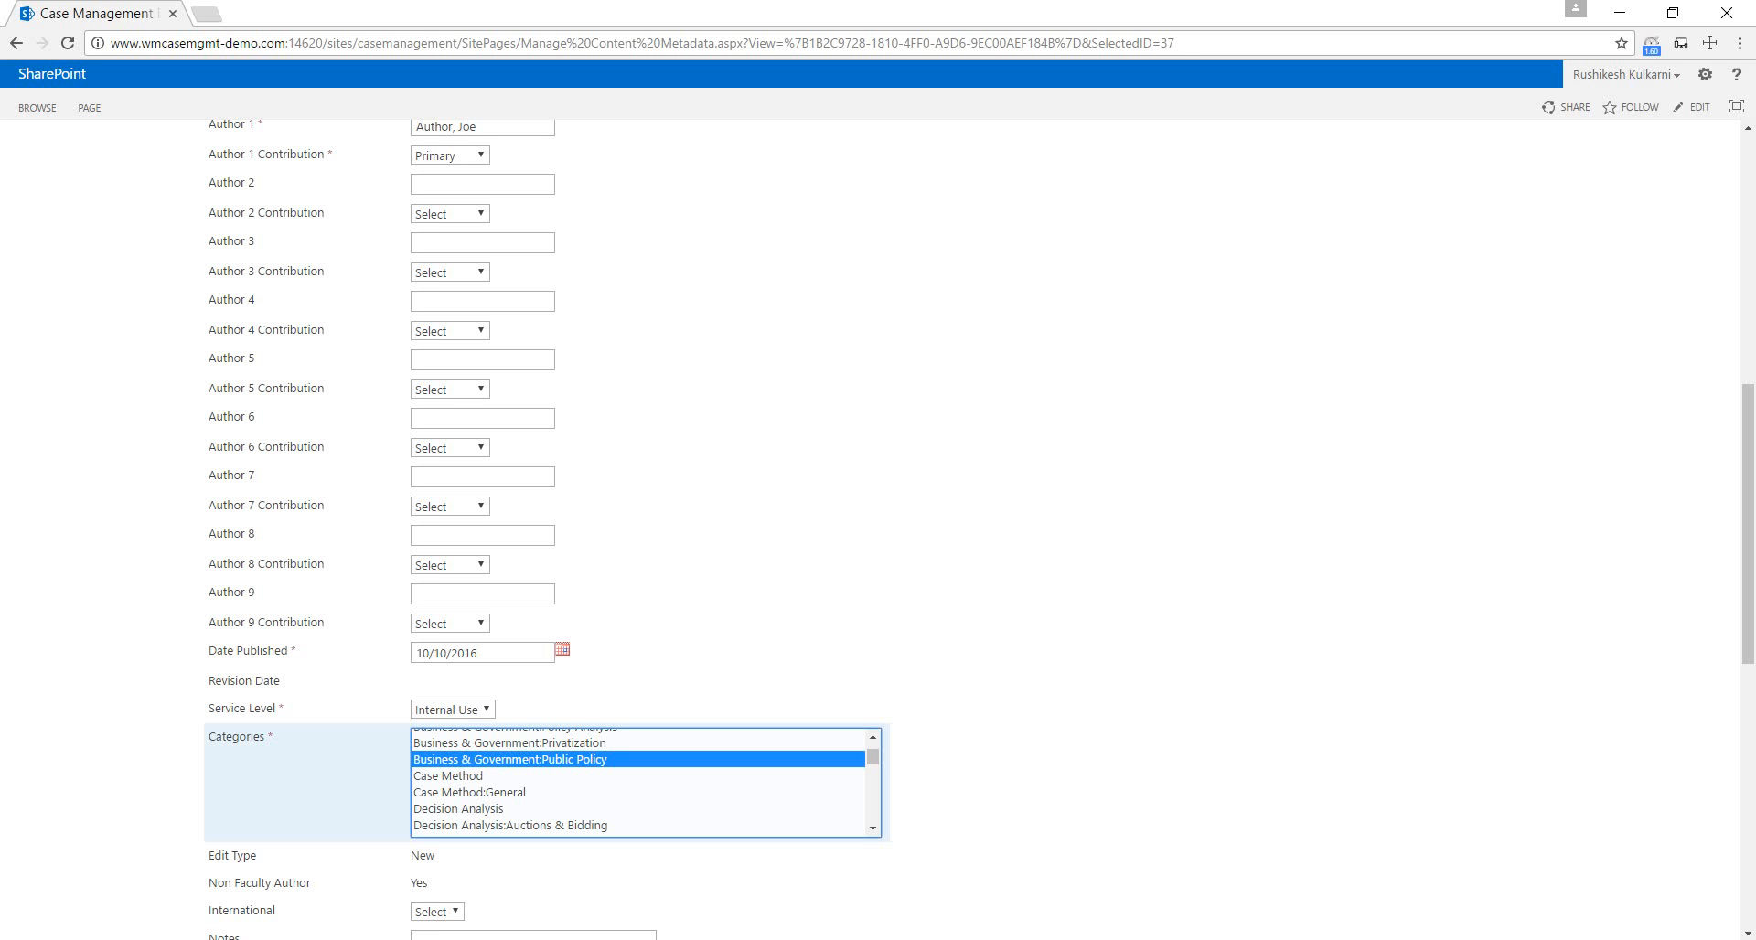
left_click(503, 775)
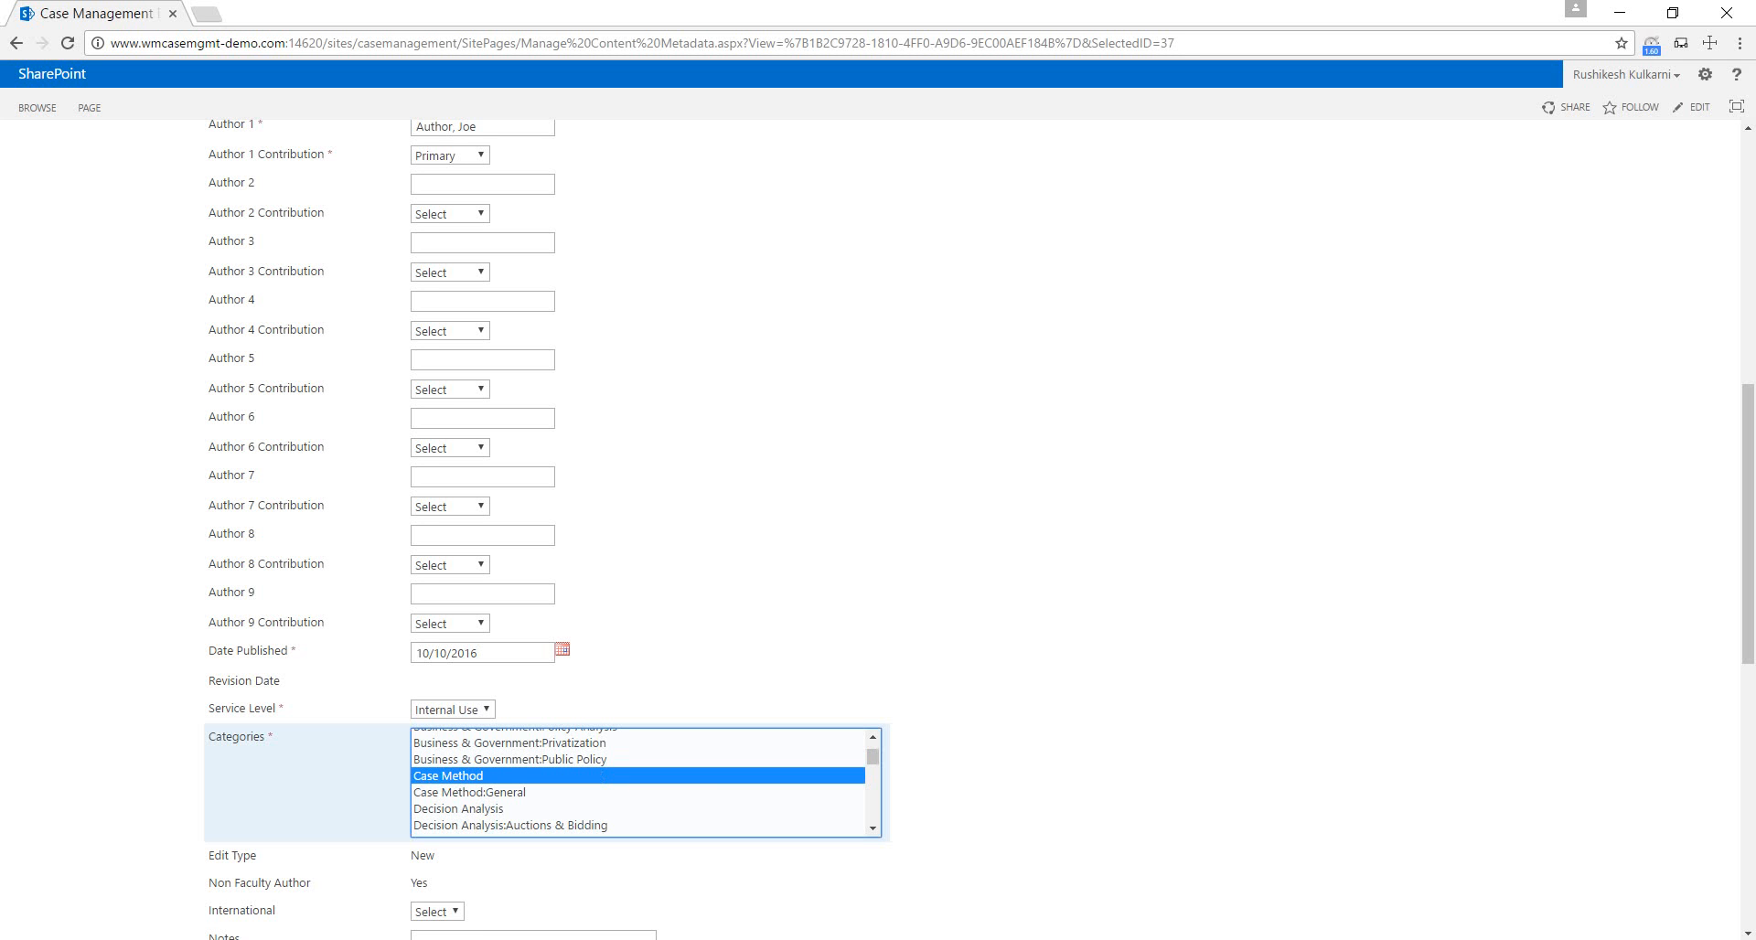
left_click(503, 793, "ctrl")
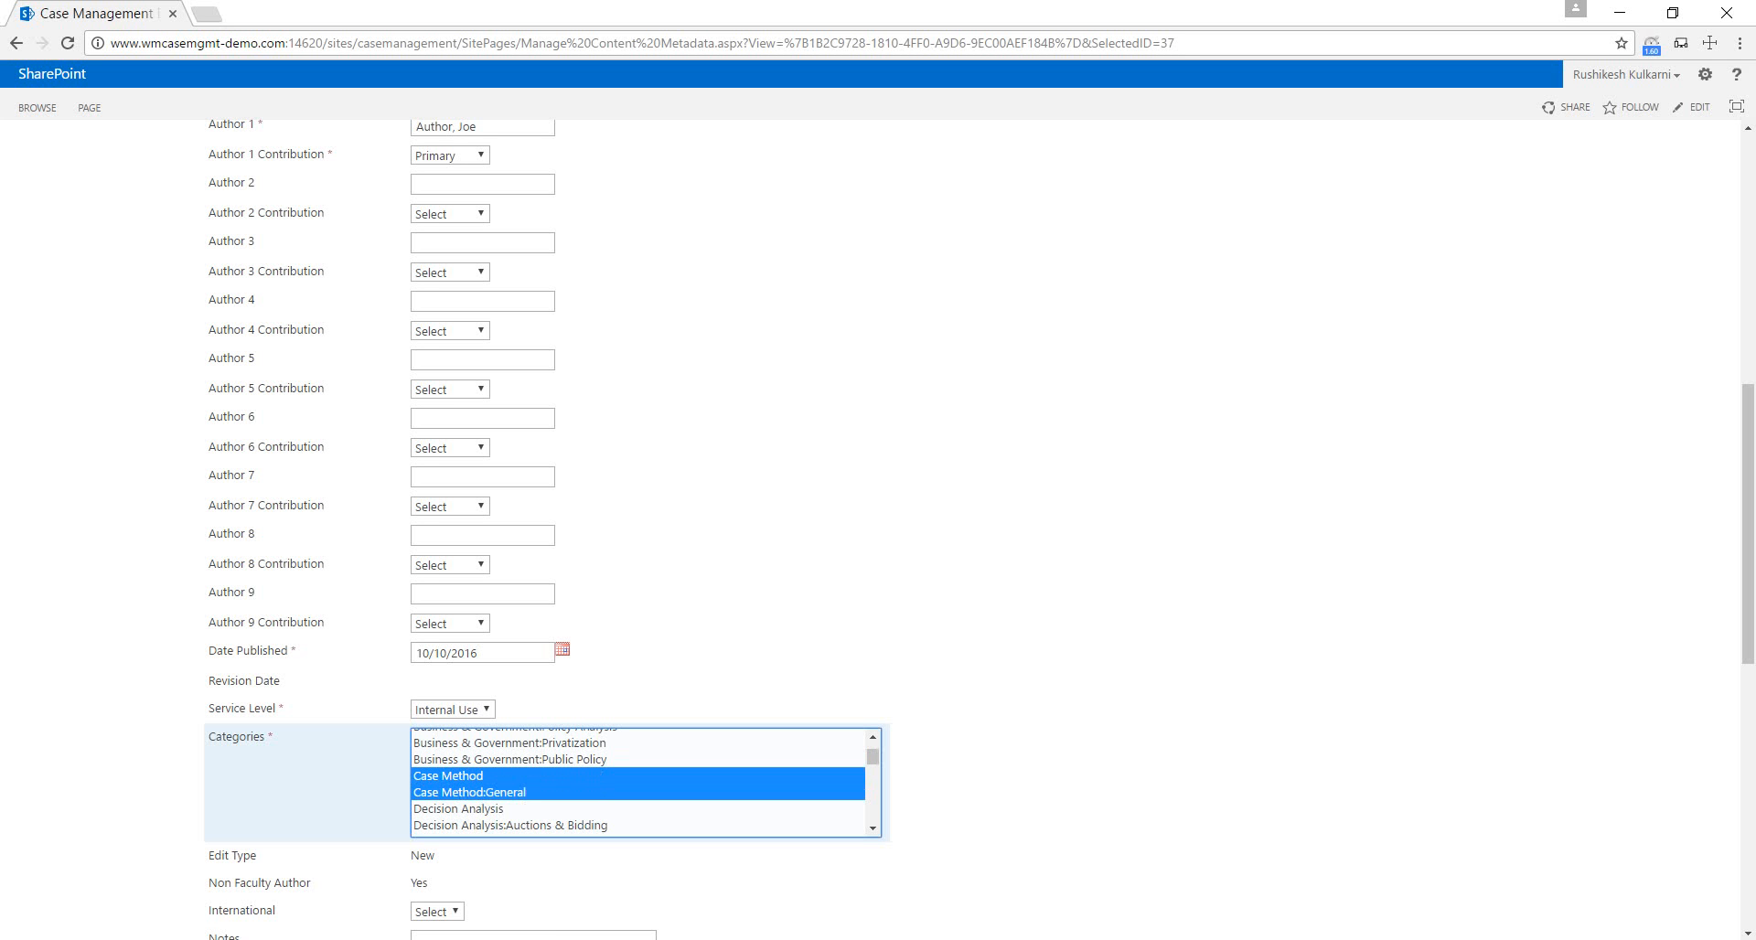
left_click(502, 809, "ctrl")
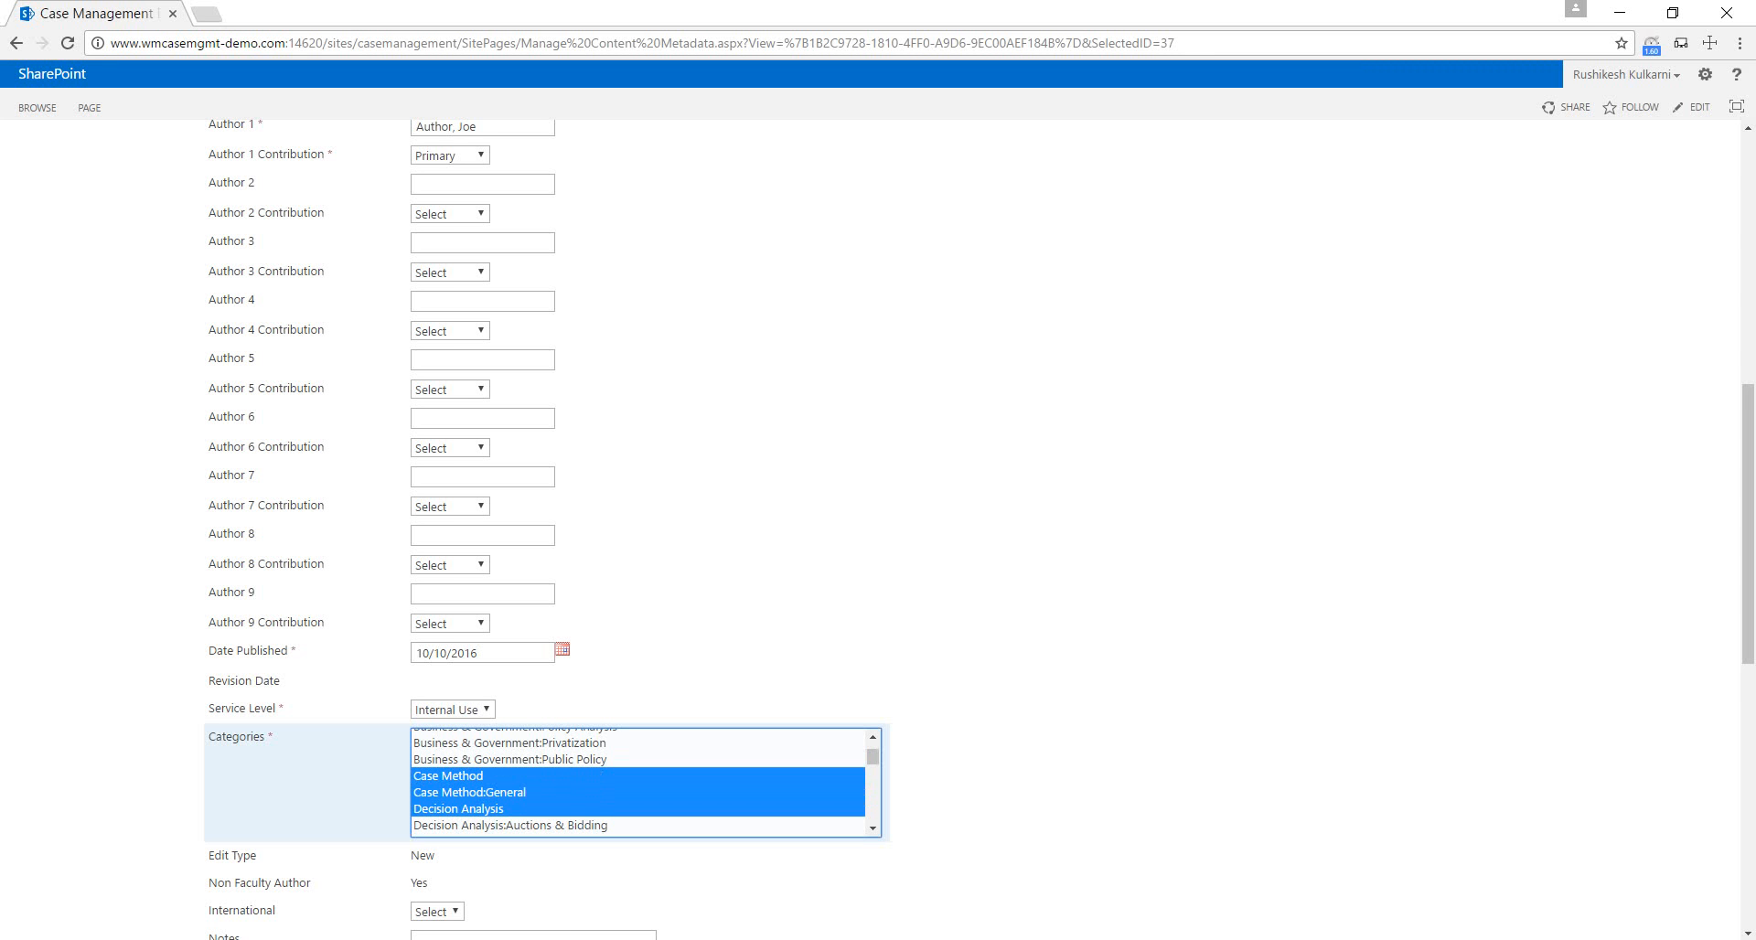
Set the case's required Pricing field to A.
scroll(302, 796, "down", 2)
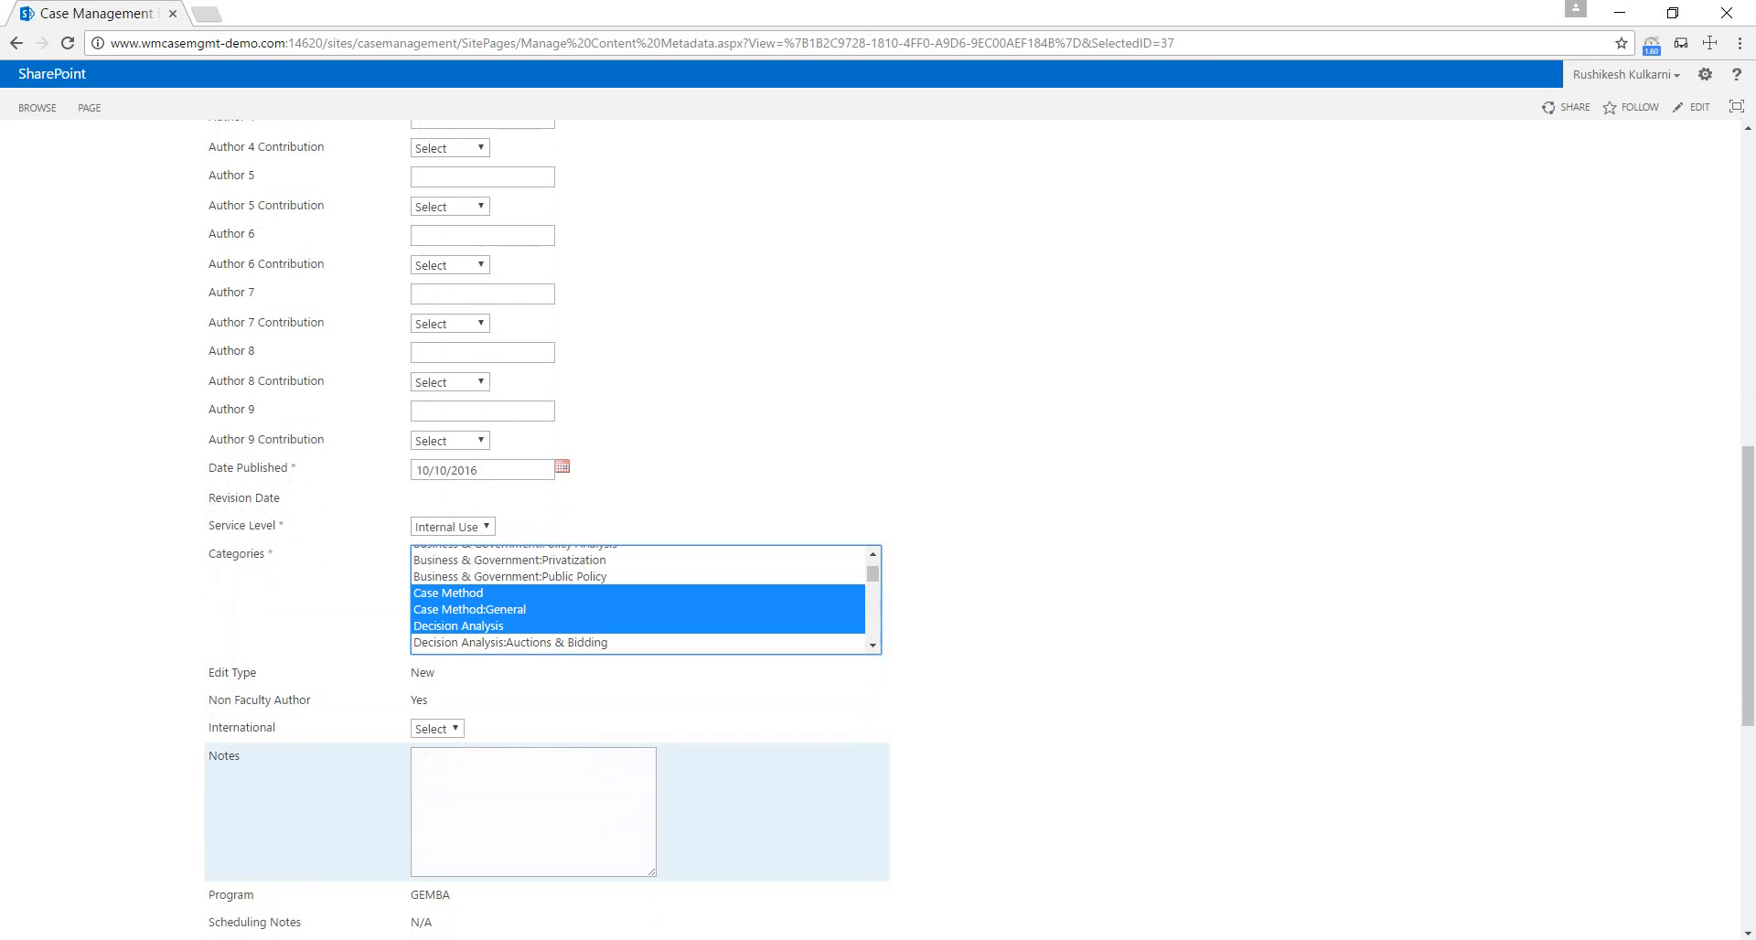
scroll(302, 795, "down", 1)
scroll(302, 795, "down", 1)
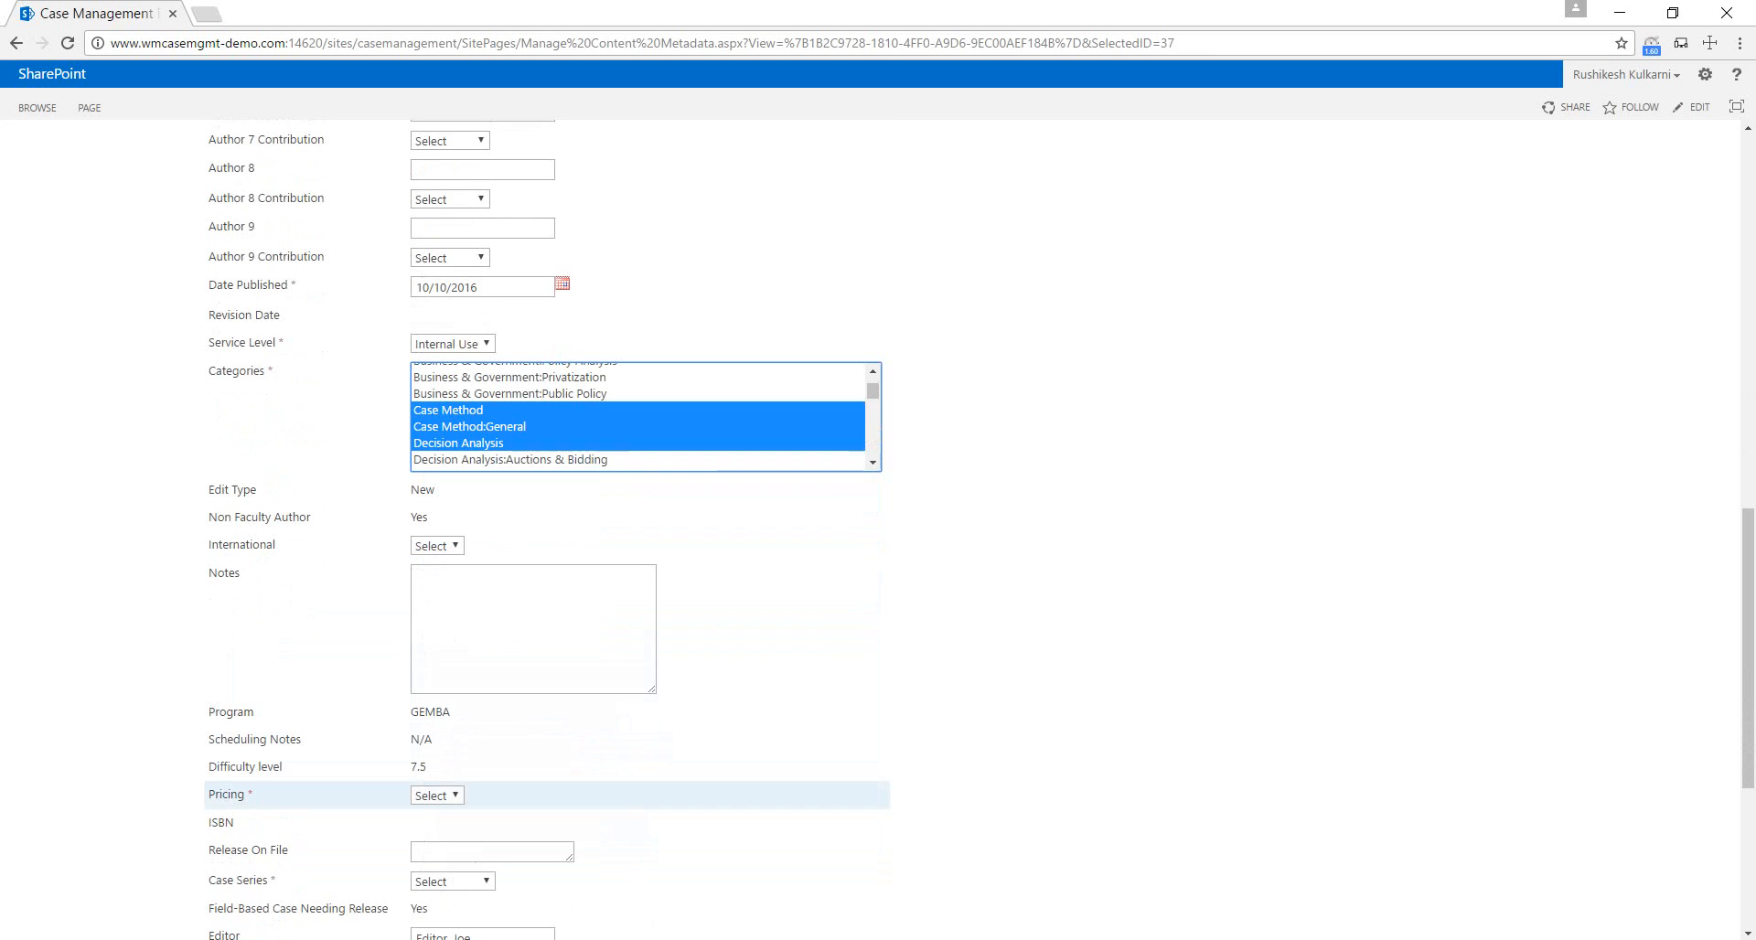
left_click(437, 795)
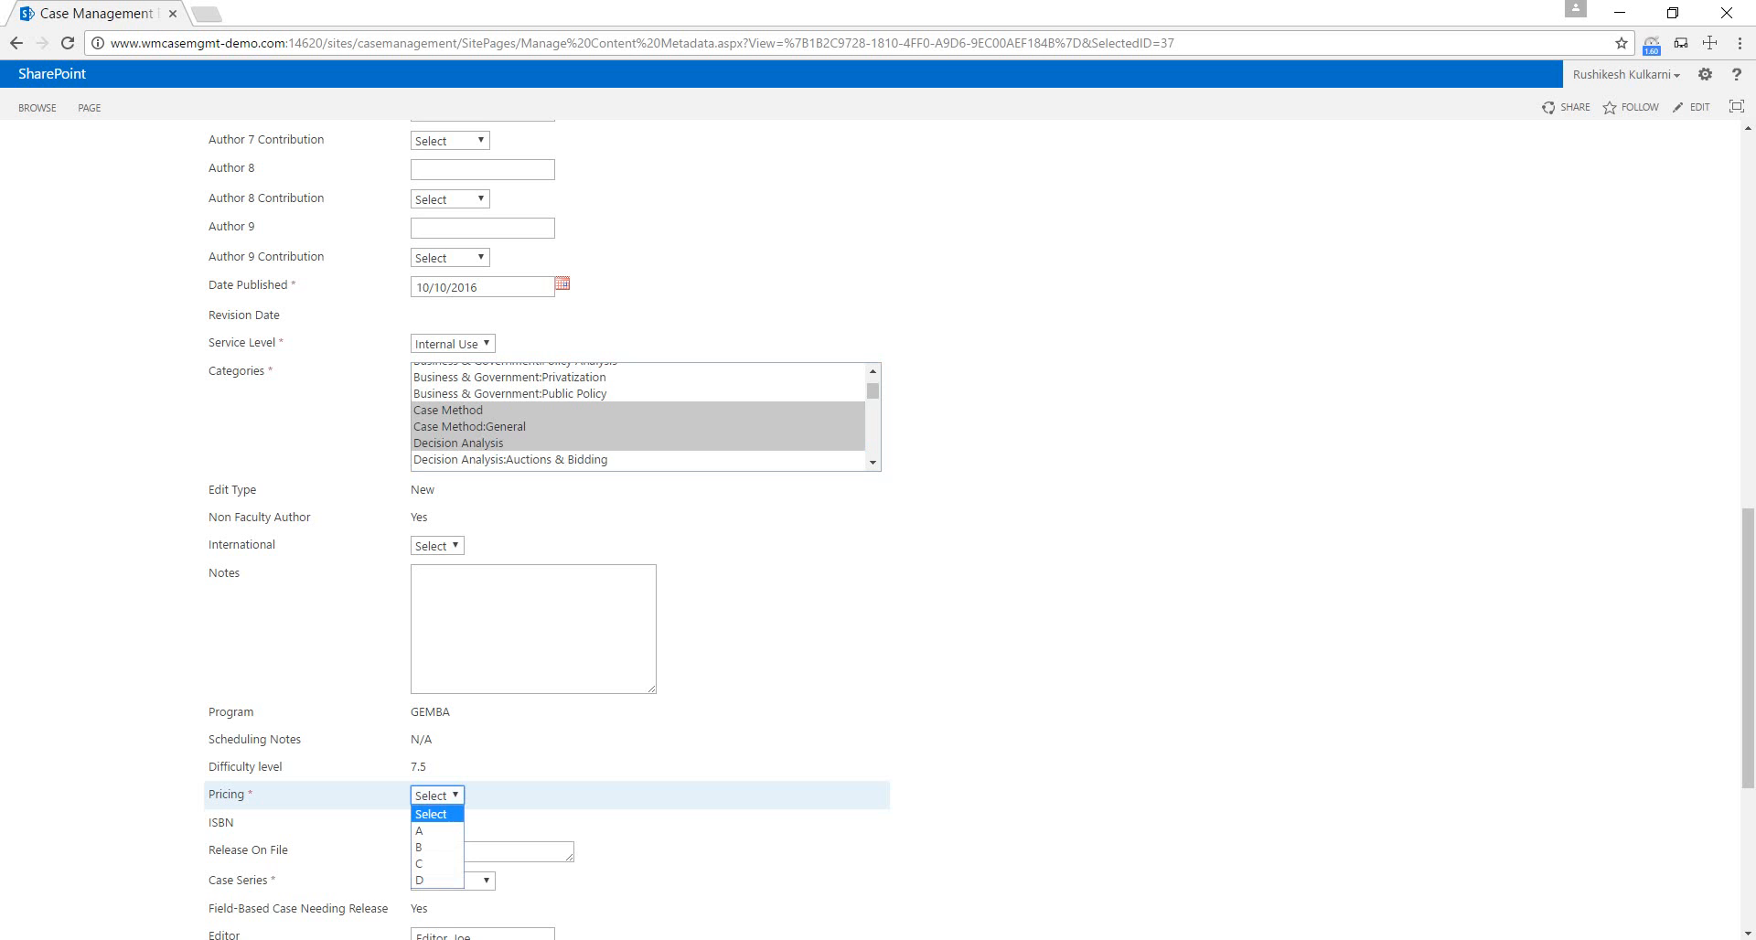
left_click(421, 831)
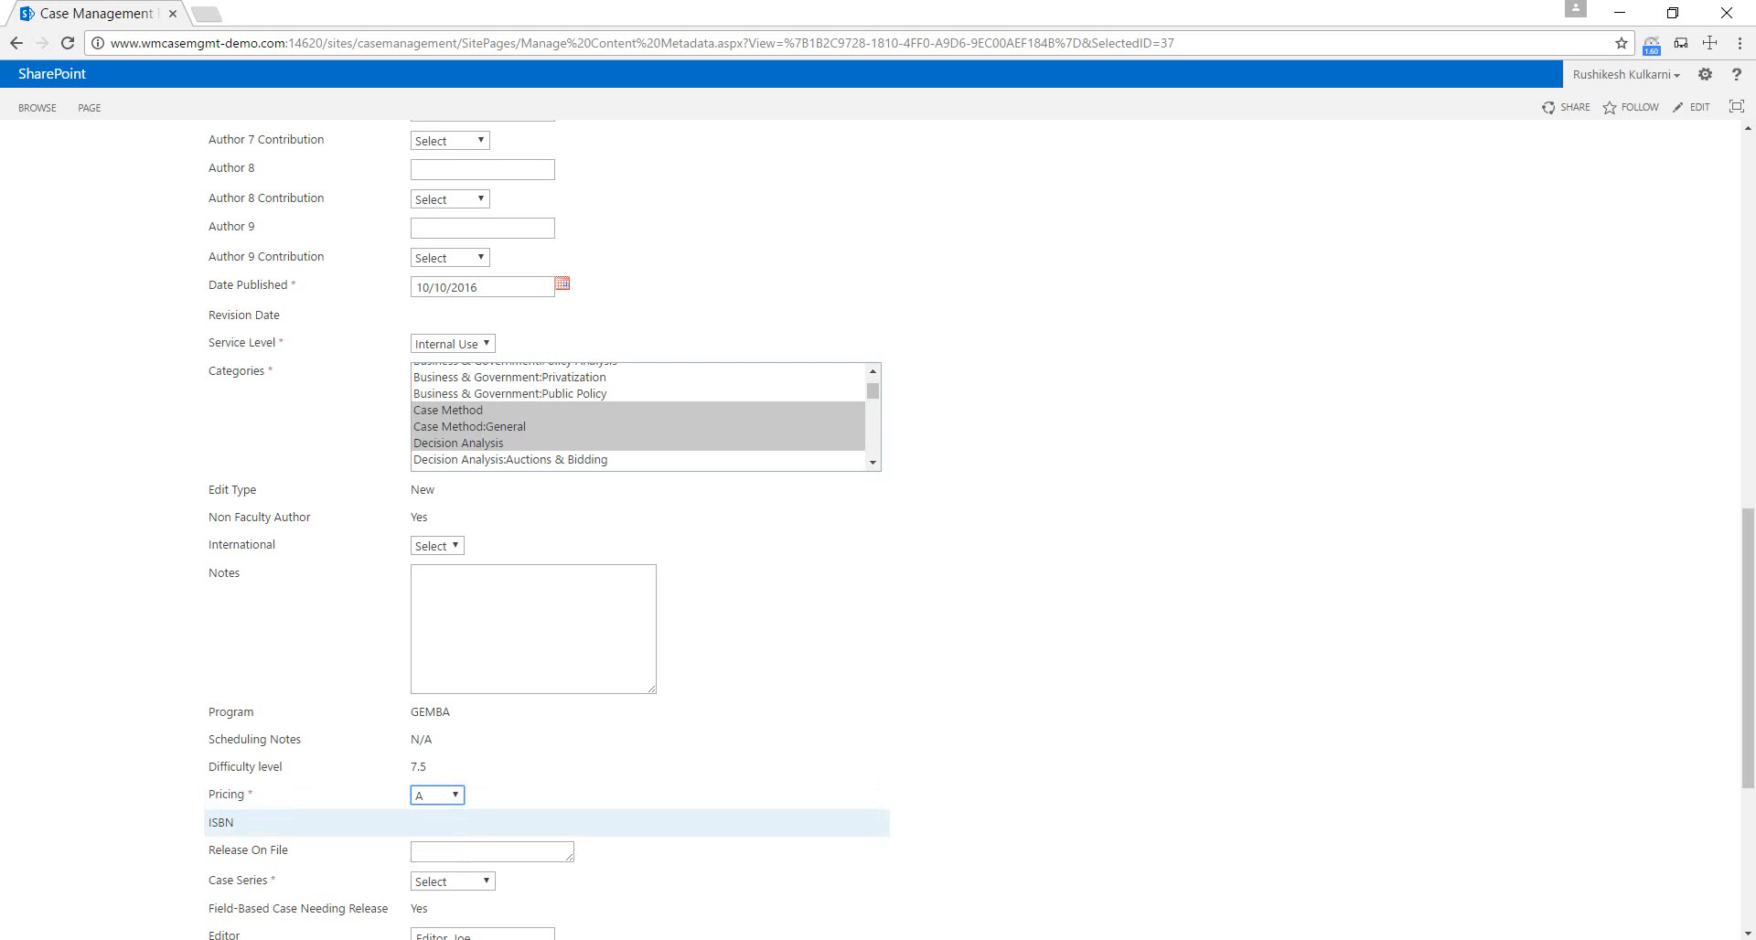
Set the case's required Case Series field to A.
scroll(549, 531, "down", 2)
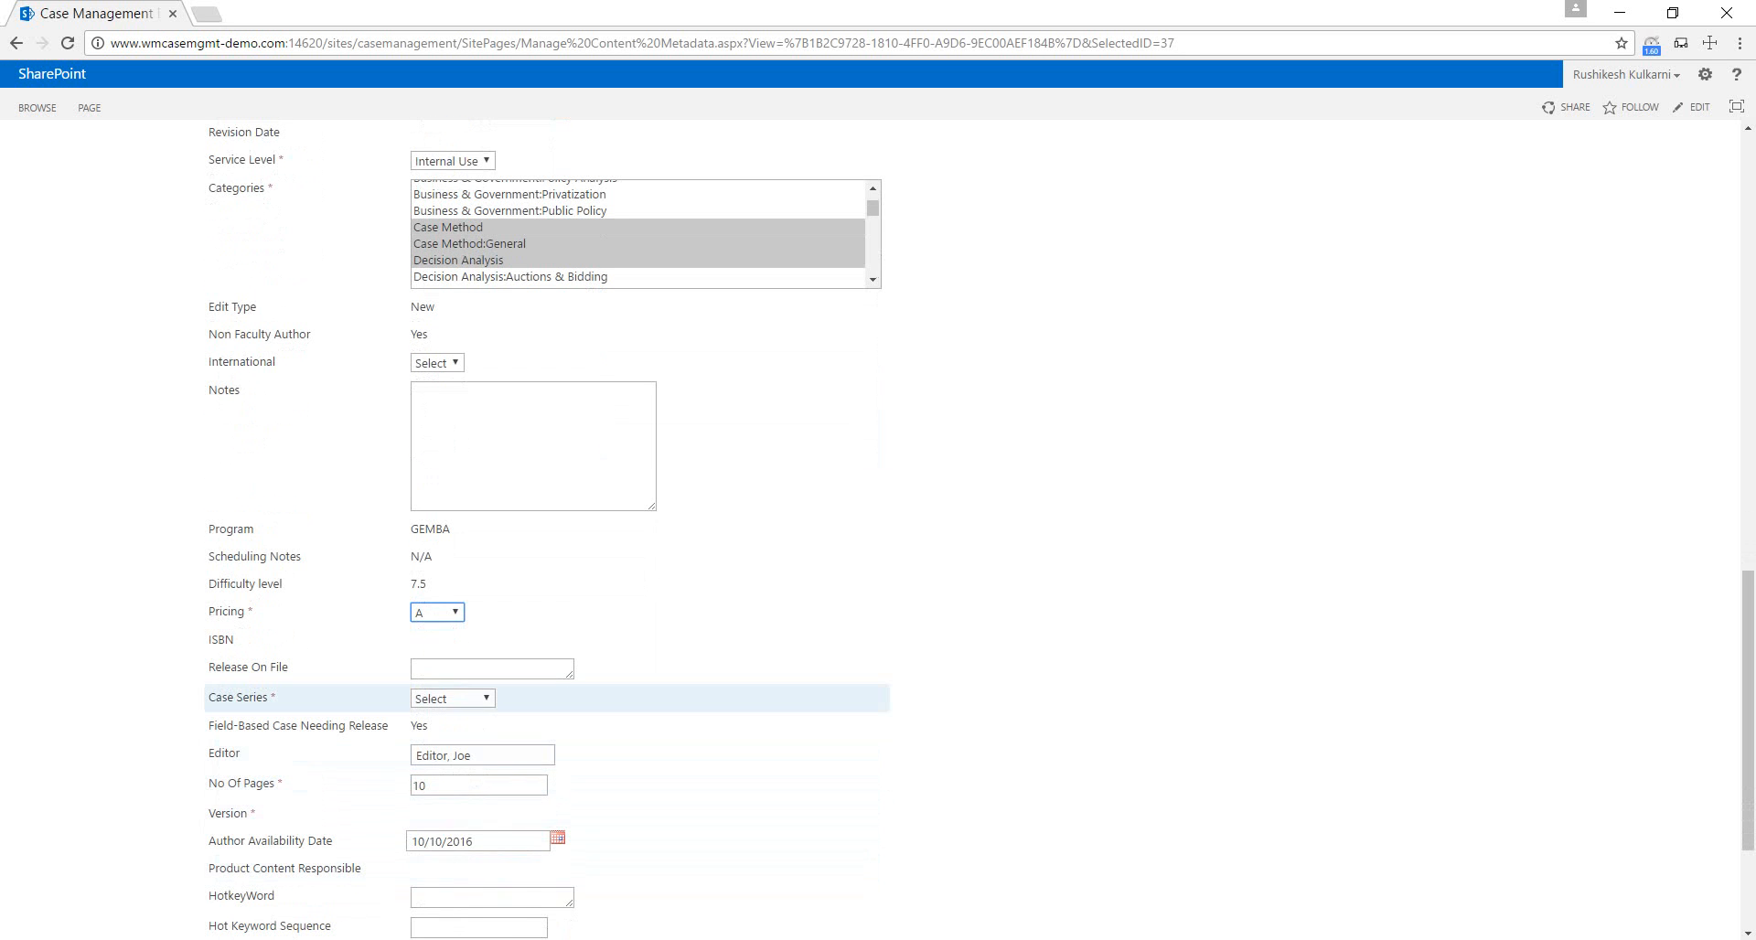
left_click(453, 697)
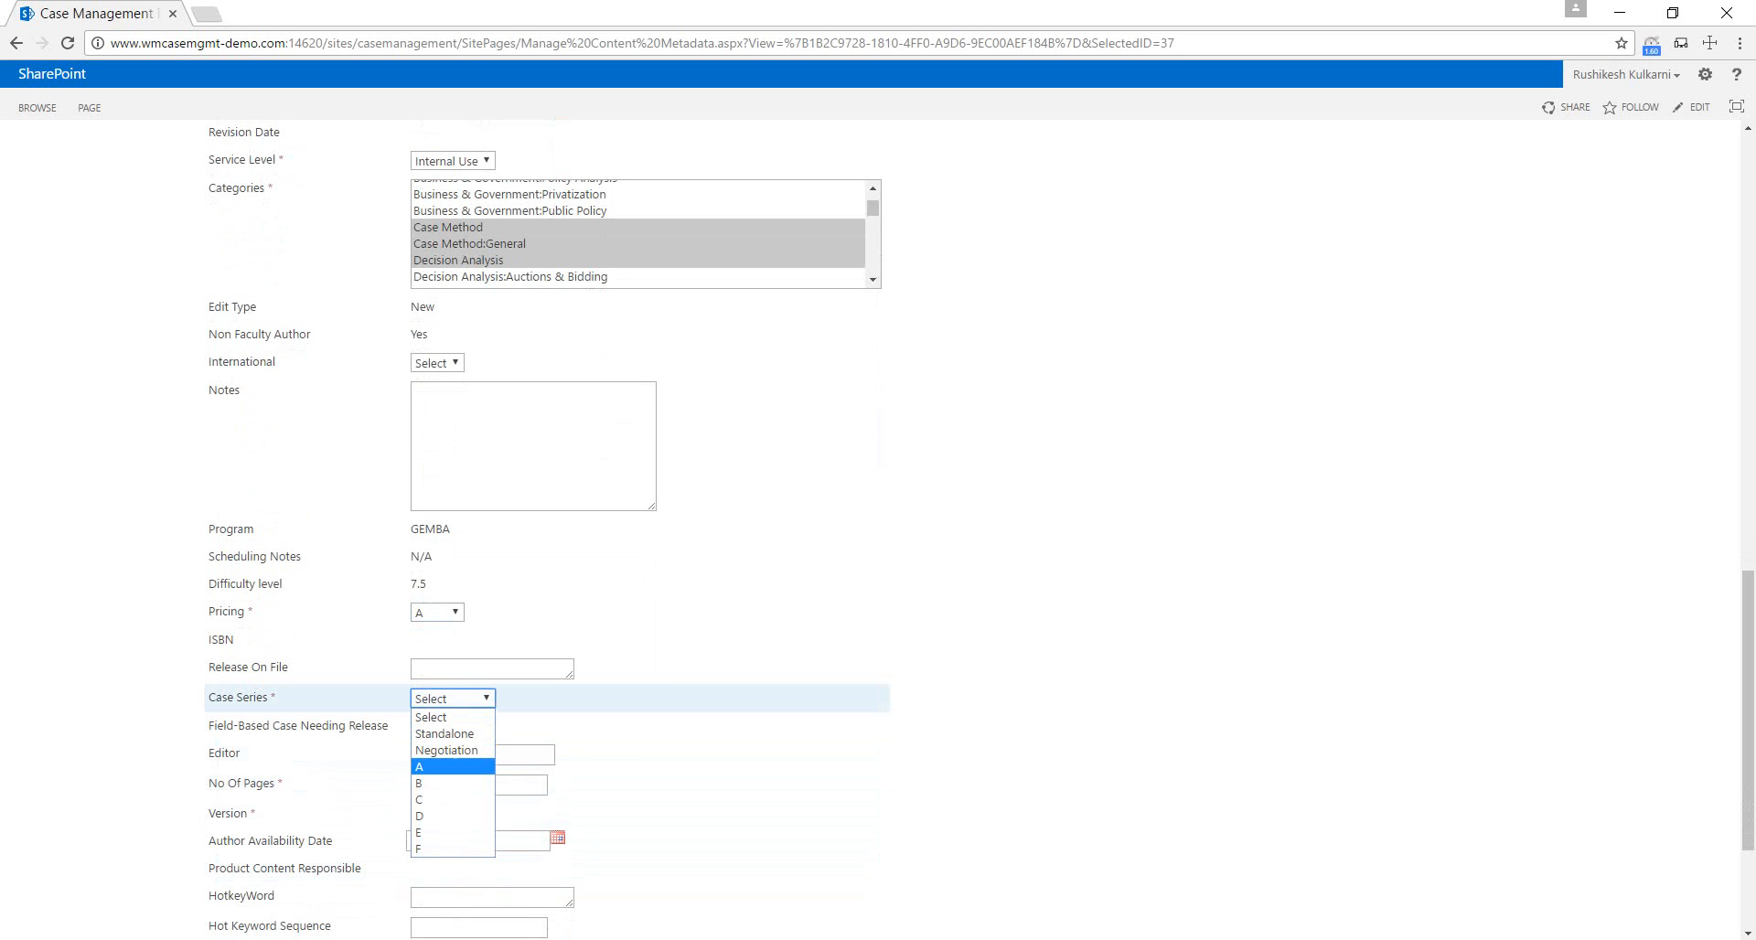
left_click(430, 767)
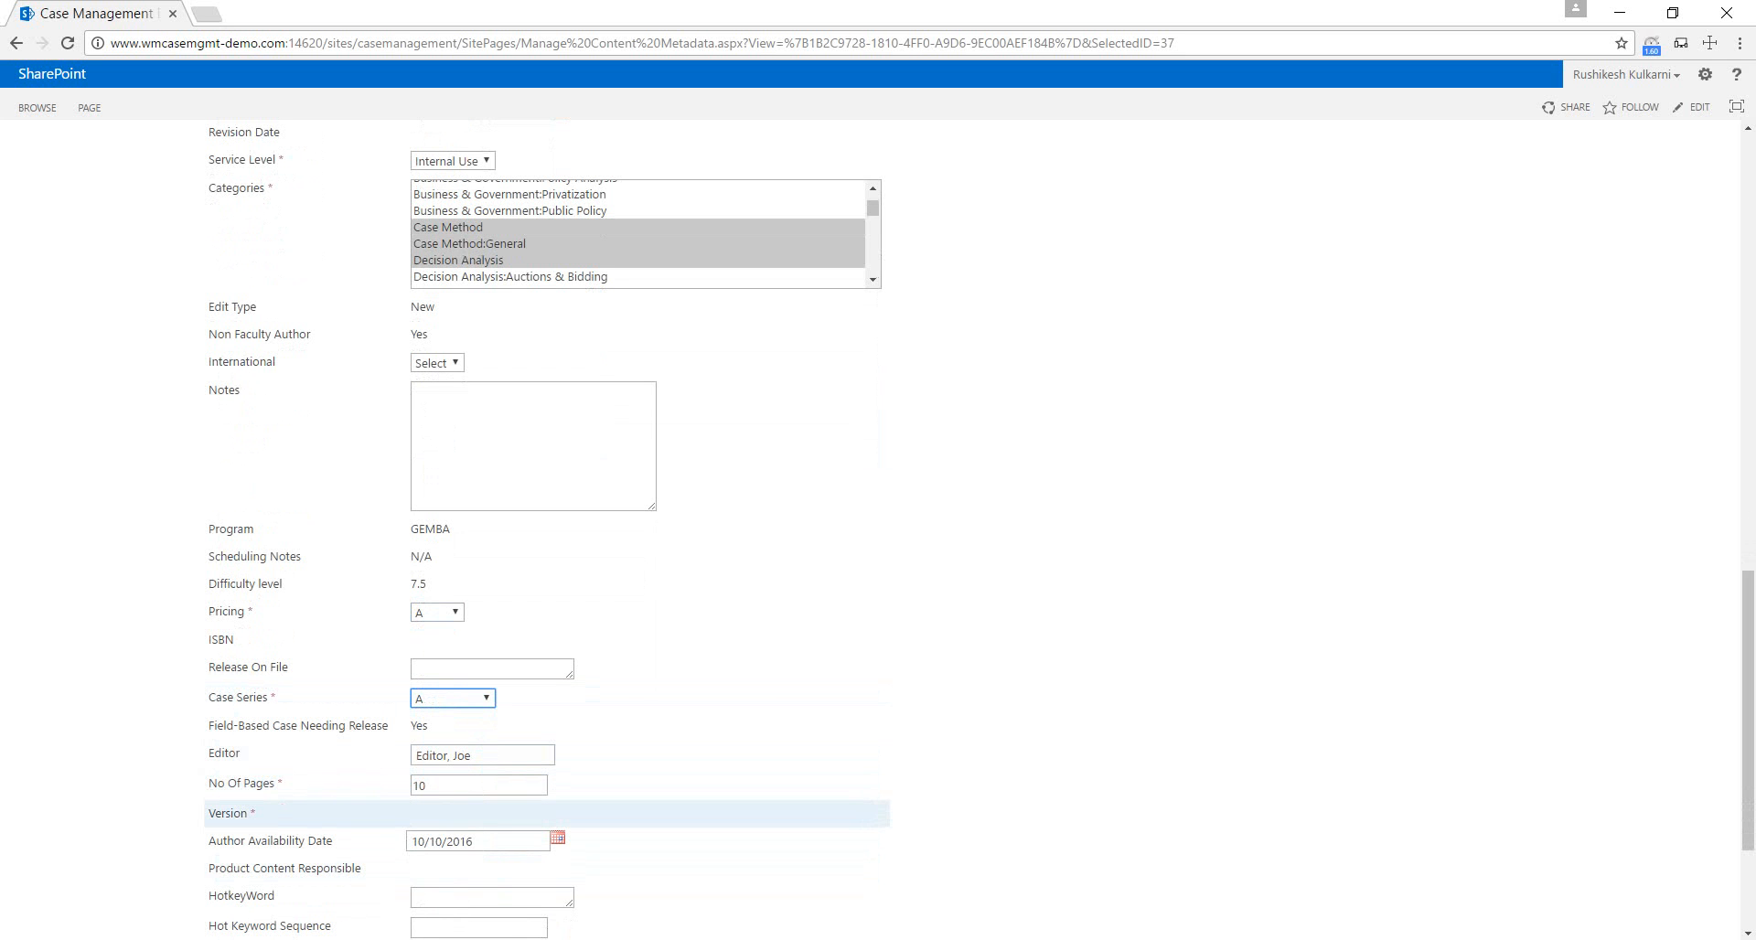
Save the case's content metadata, dismissing the unresponsive-page dialog and acknowledging the update message.
scroll(548, 530, "down", 2)
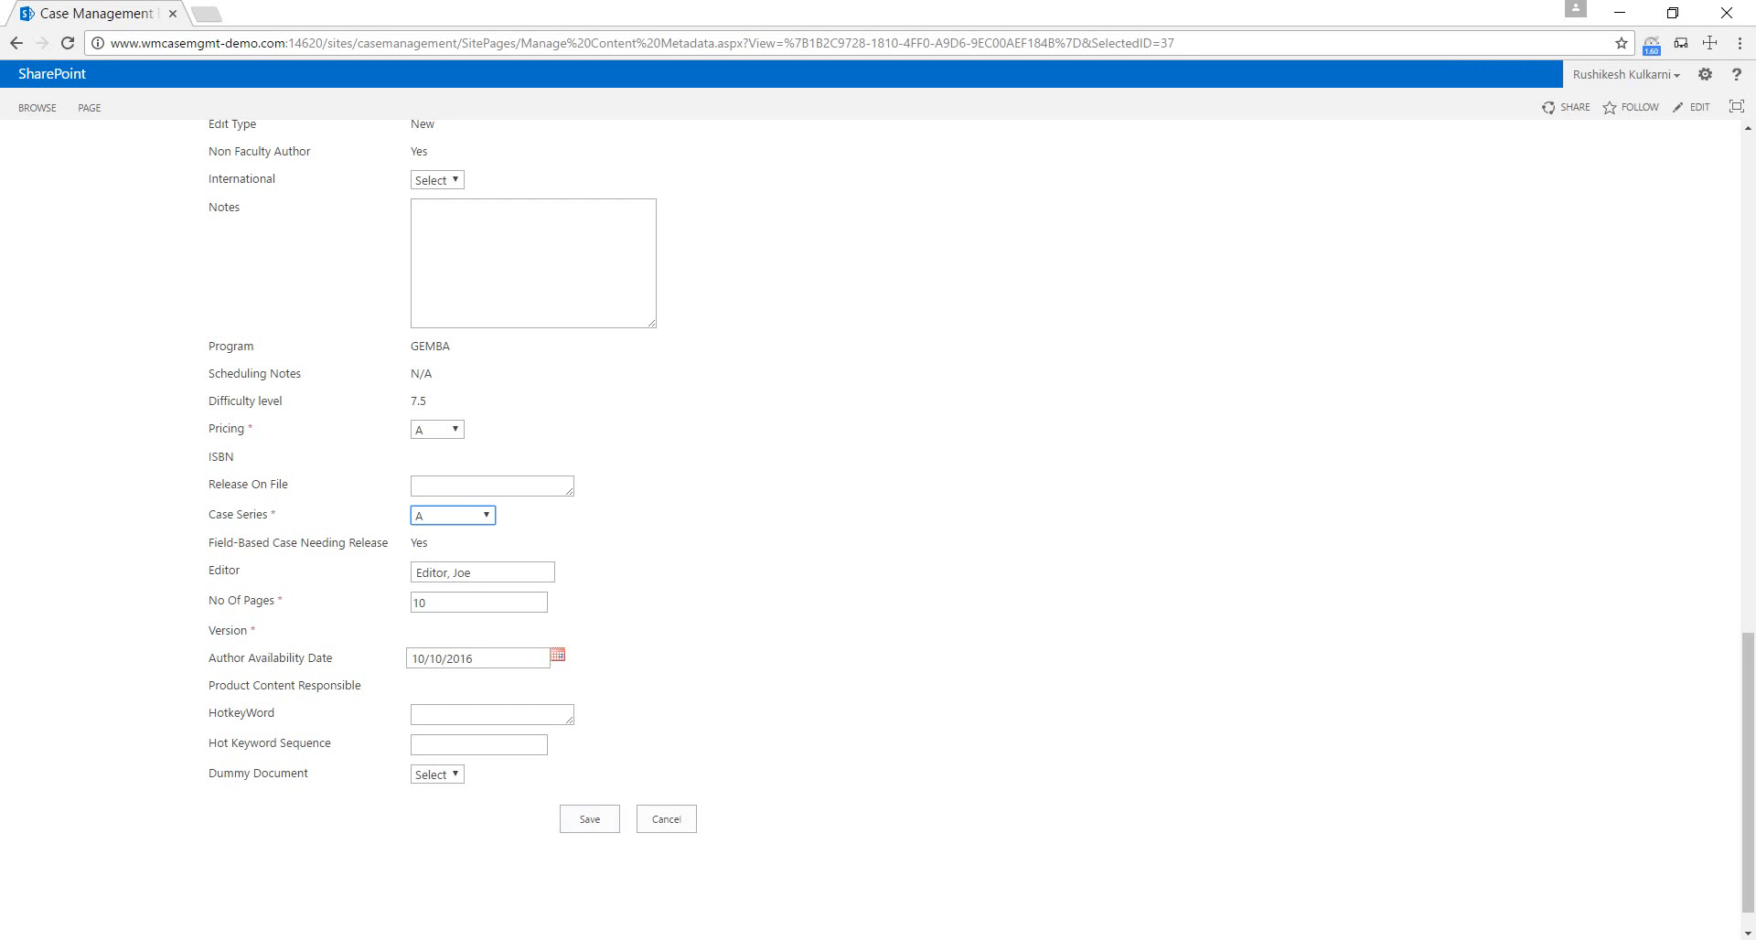
left_click(590, 819)
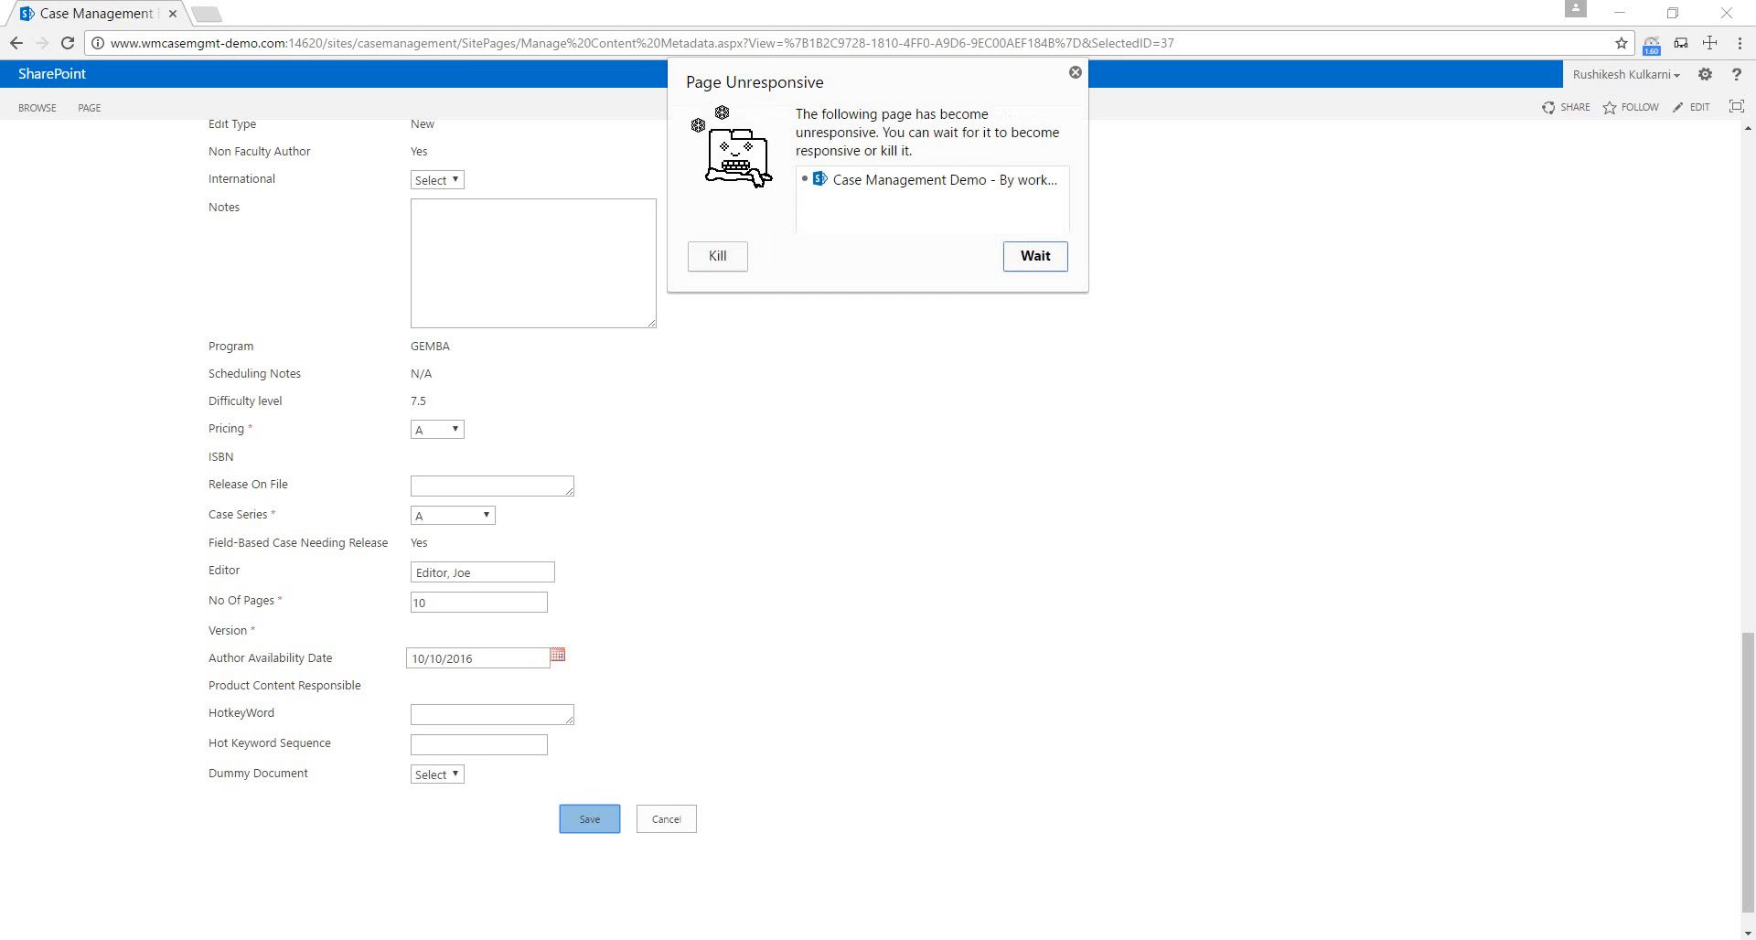
left_click(1075, 72)
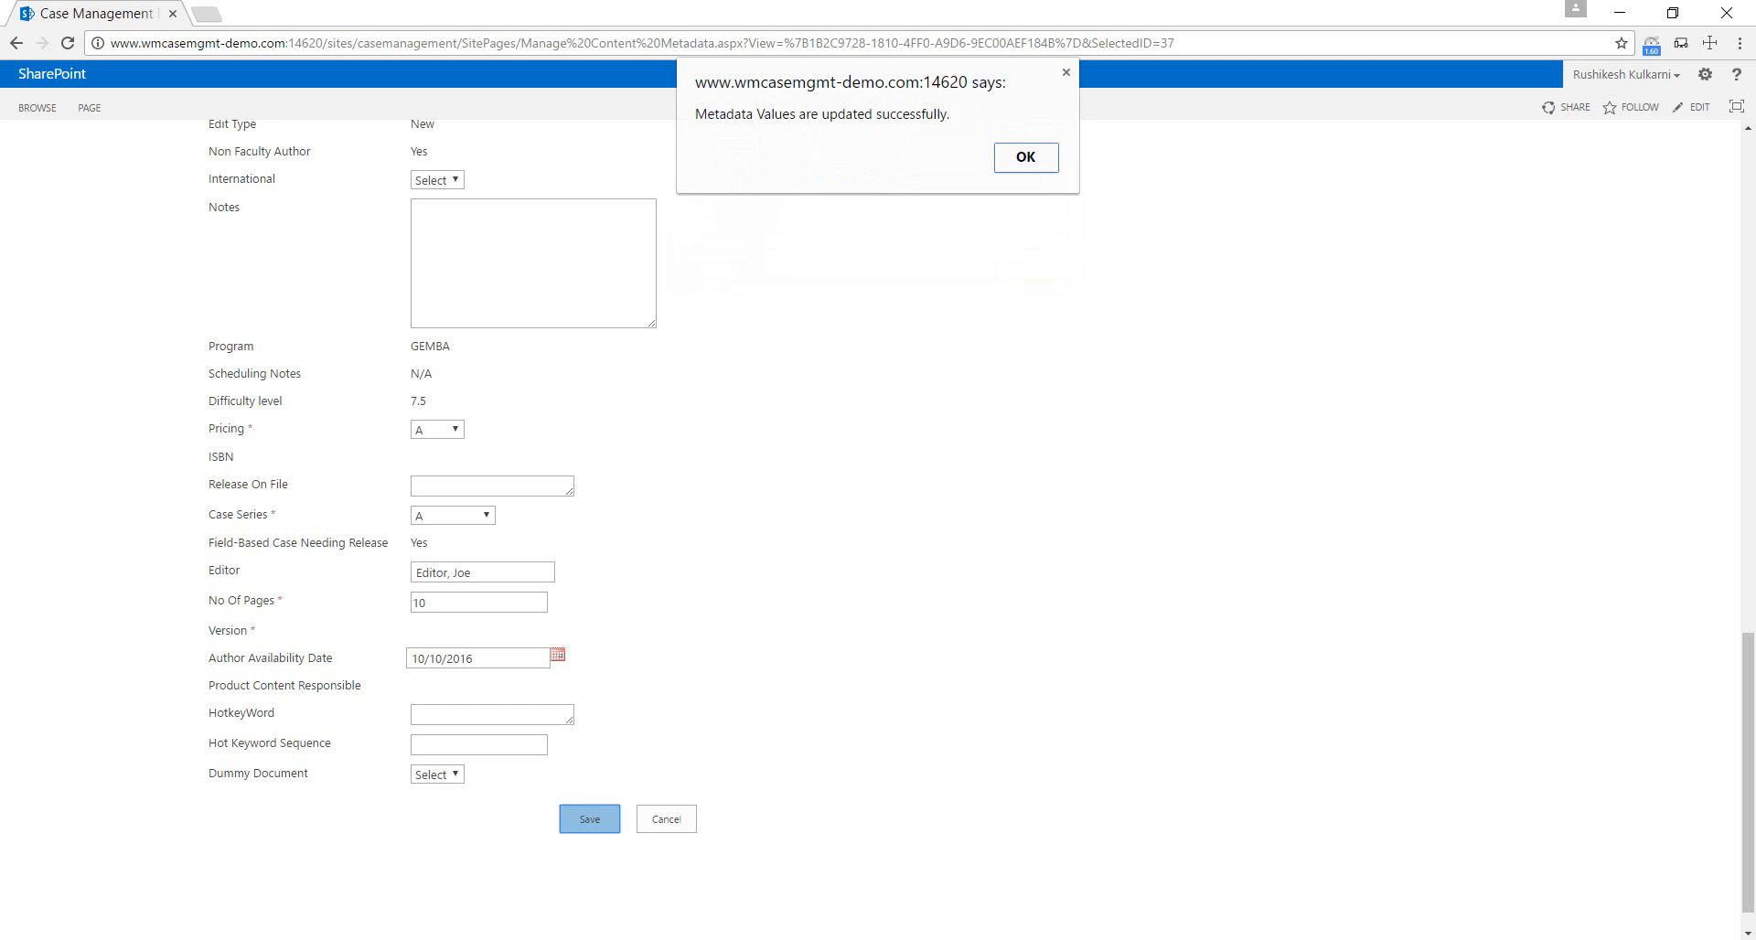
key("Return")
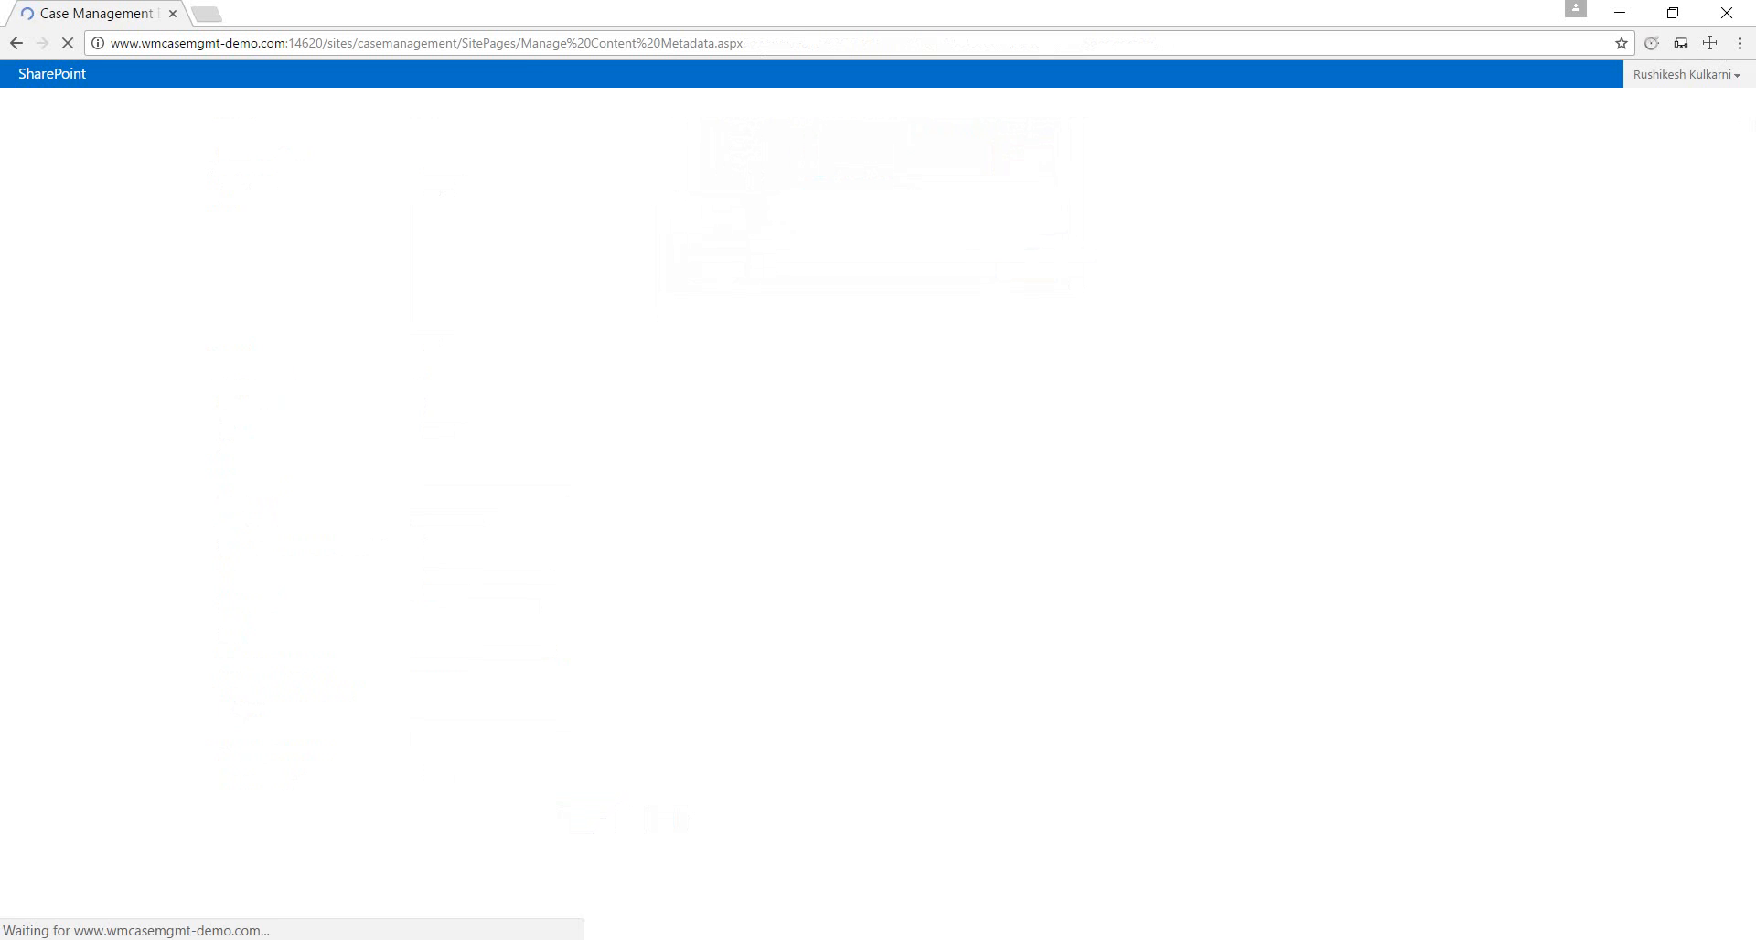